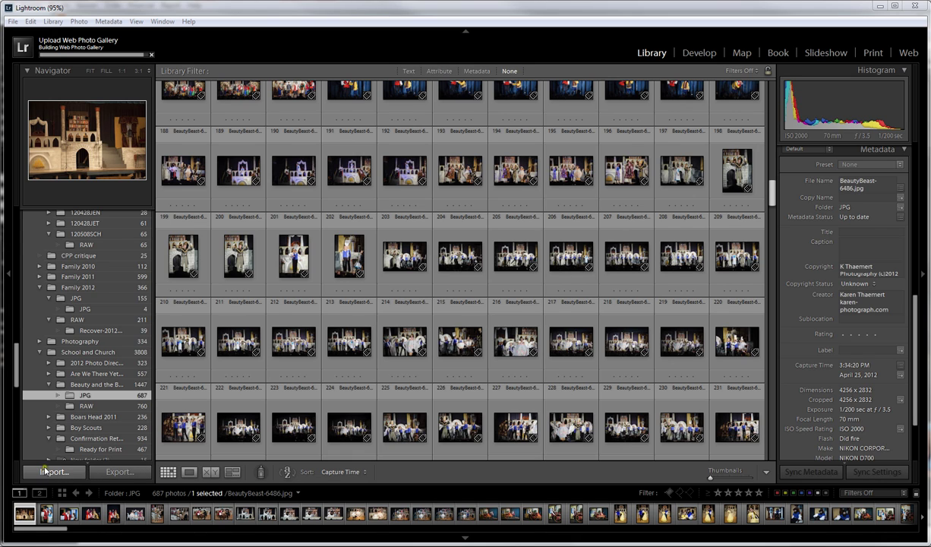
- Open the File menu from the Library module's menu bar
left_click(9, 21)
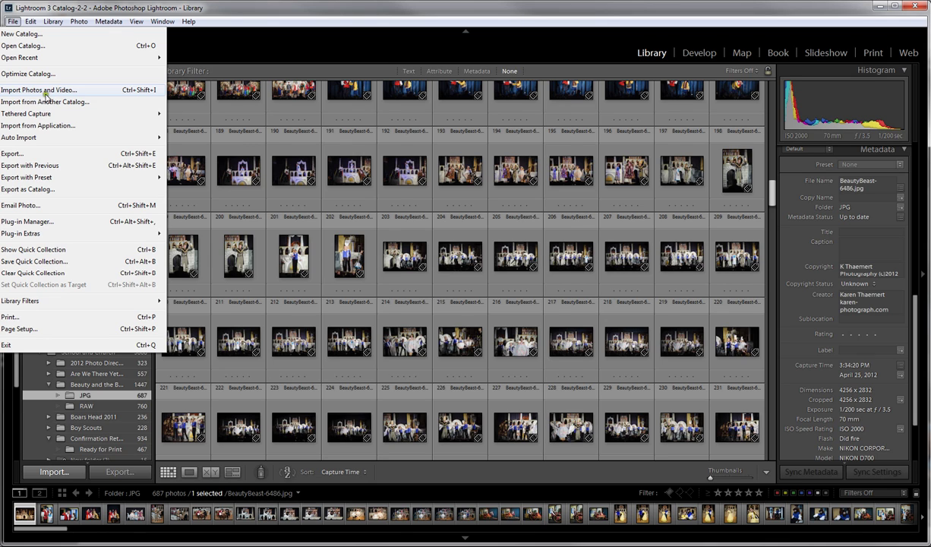
- Dismiss the File menu, start an import, and expand drive K: down to Working Folder's subfolders
left_click(205, 42)
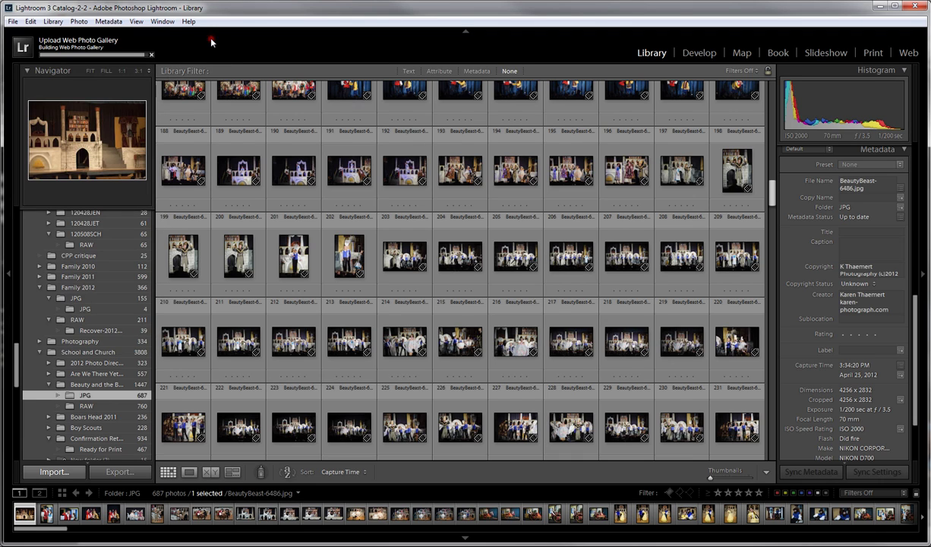
left_click(42, 475)
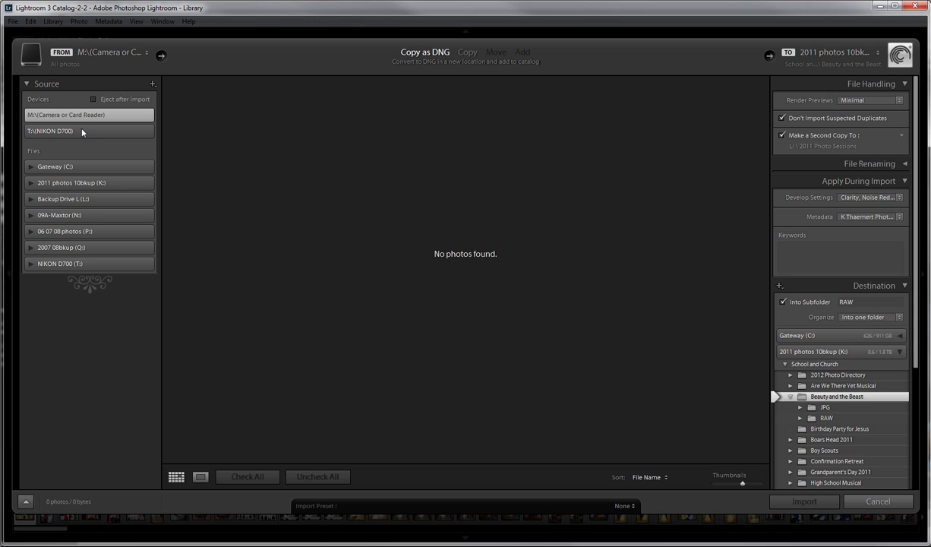
left_click(30, 183)
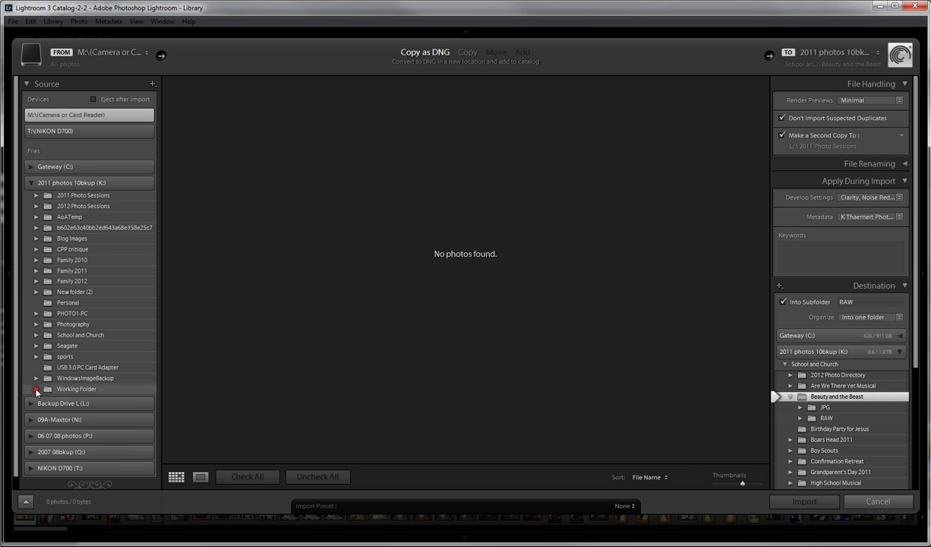
left_click(36, 390)
- Pick Working Folder's JPEG subfolder as the source and browse its 57 portrait thumbnails
left_click(74, 401)
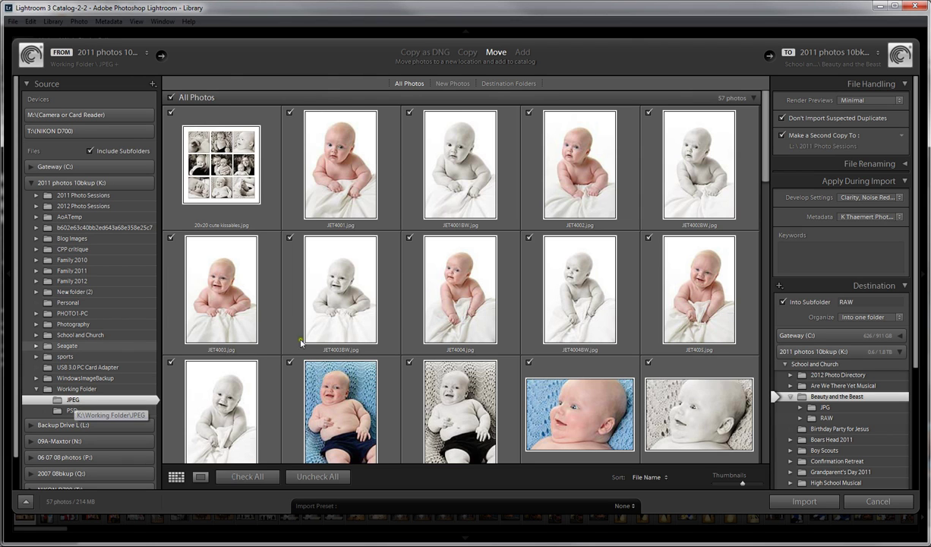
scroll(392, 355, "down", 4)
scroll(411, 375, "down", 3)
scroll(410, 375, "down", 3)
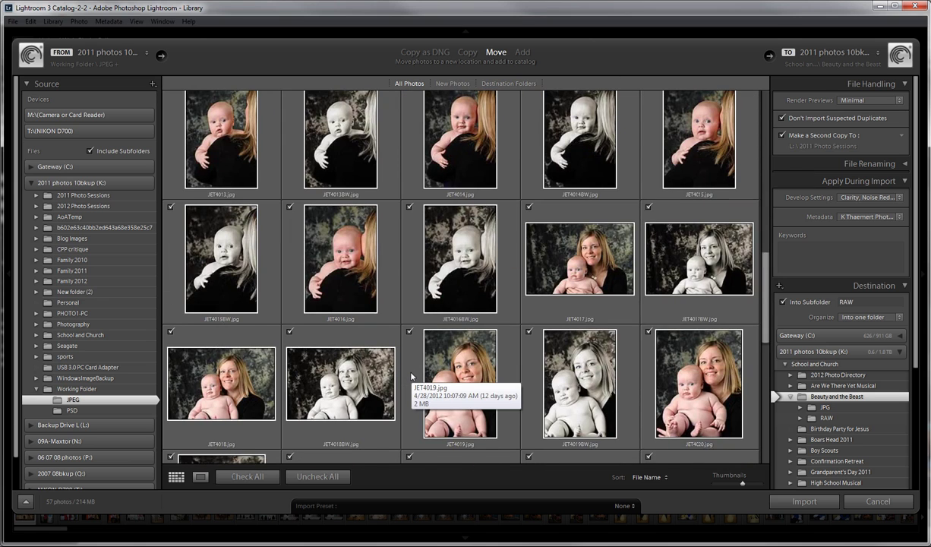
scroll(411, 375, "up", 2)
scroll(411, 375, "up", 2)
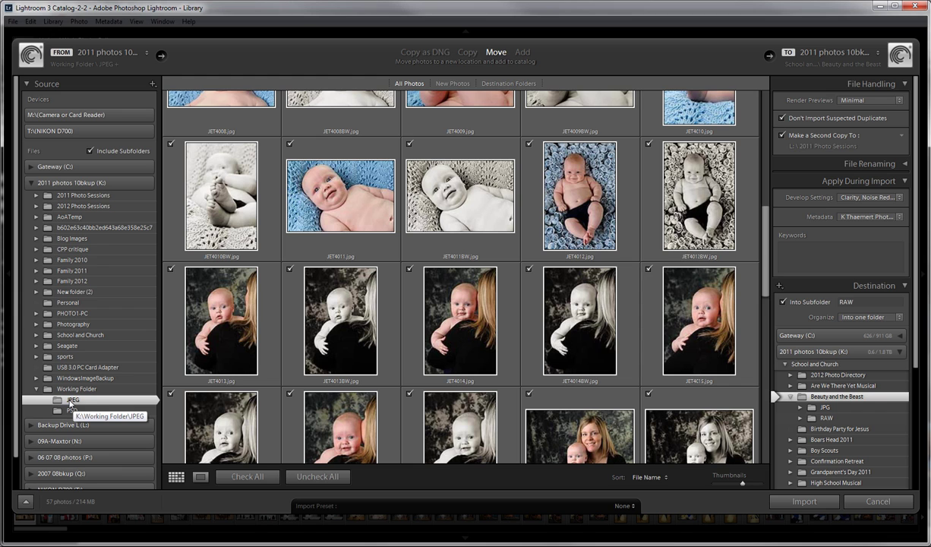
mouse_move(296, 543)
left_click(296, 501)
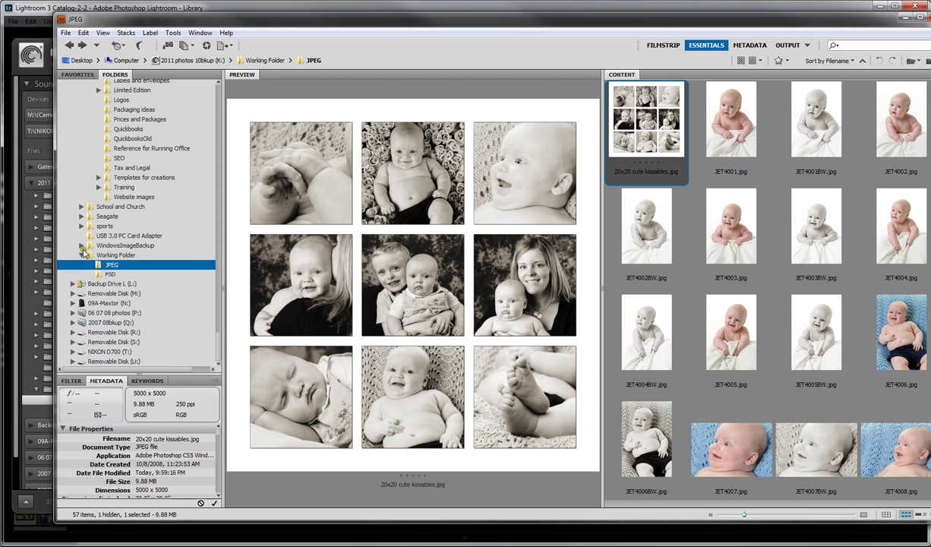
scroll(98, 250, "up", 5)
scroll(99, 250, "up", 10)
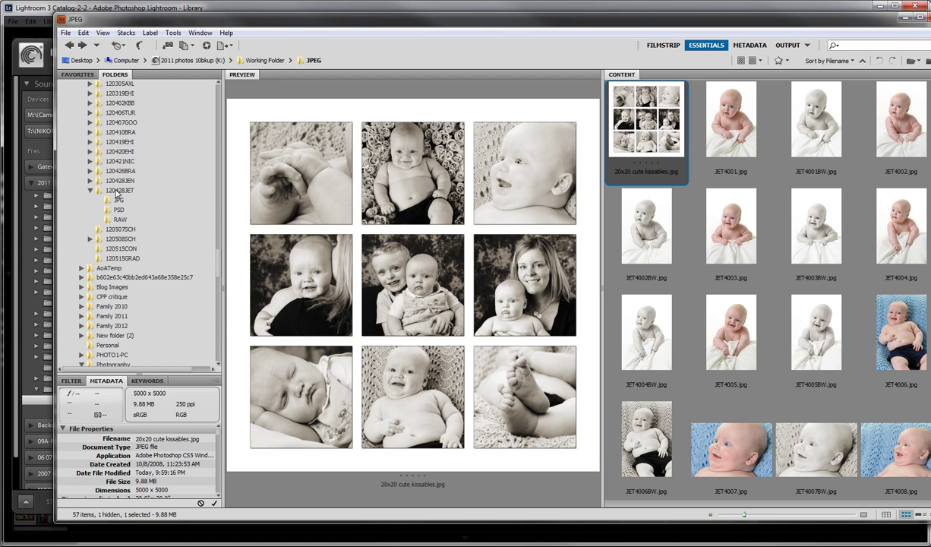
left_click(118, 191)
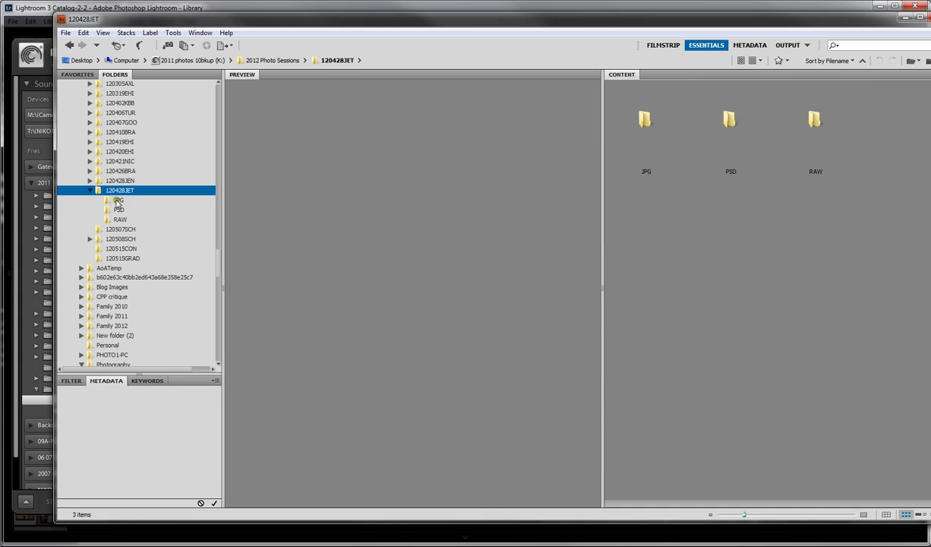
left_click(117, 219)
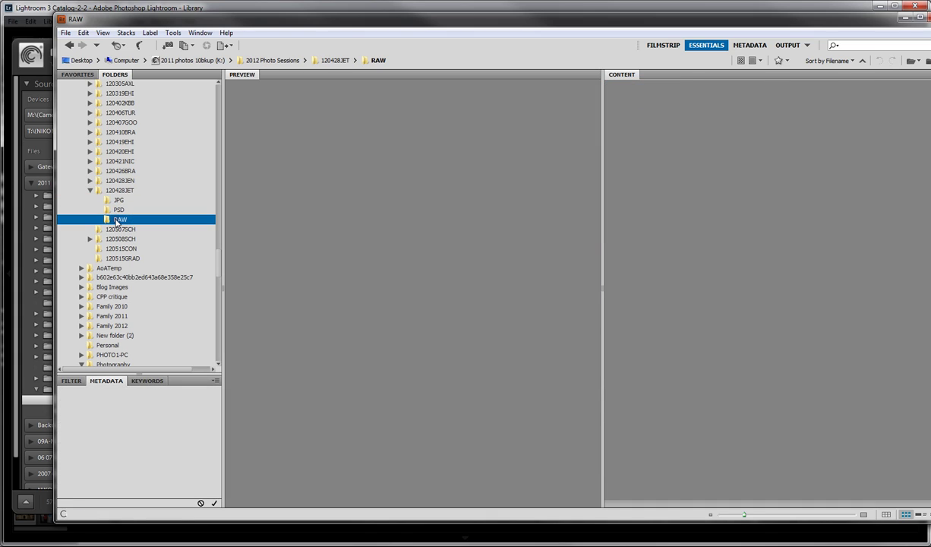
left_click(112, 193)
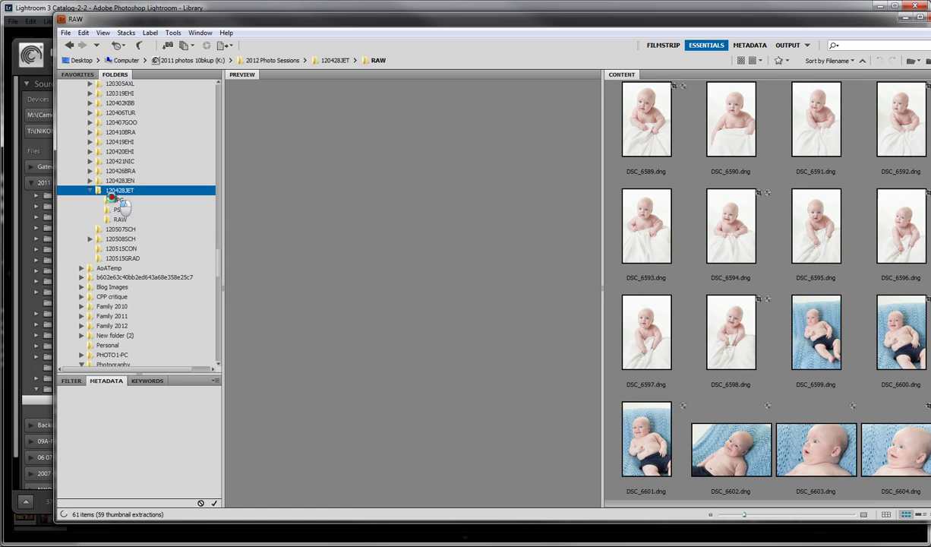
left_click(116, 200)
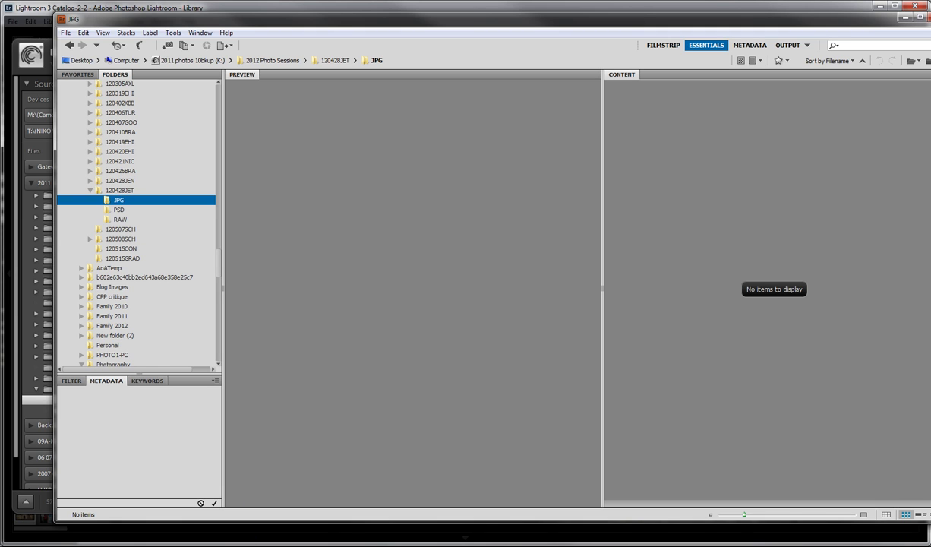
key("alt+Tab")
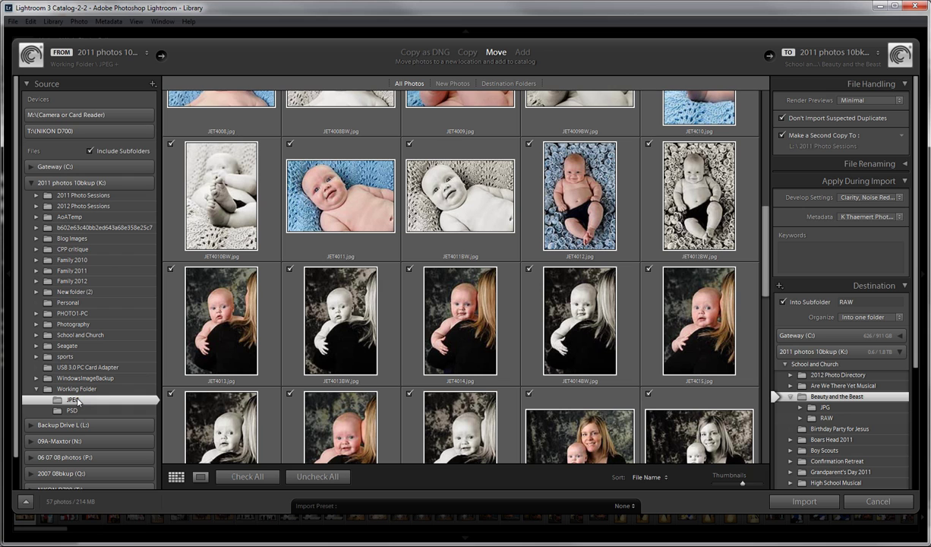
- Browse the Destination panel's drive folders and expand 2012 Photo Sessions
scroll(740, 220, "down", 1)
left_click_drag(768, 325, 732, 95)
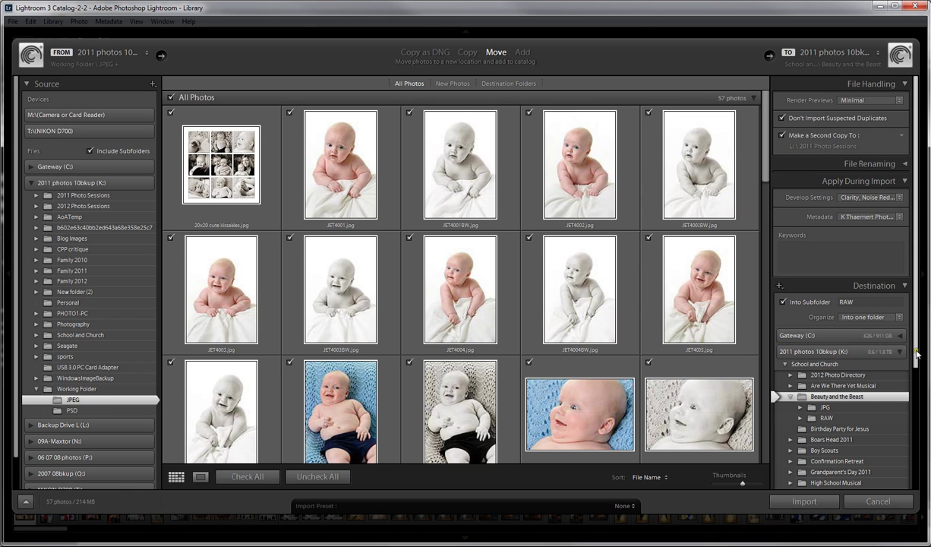
left_click_drag(916, 354, 915, 416)
scroll(835, 380, "up", 3)
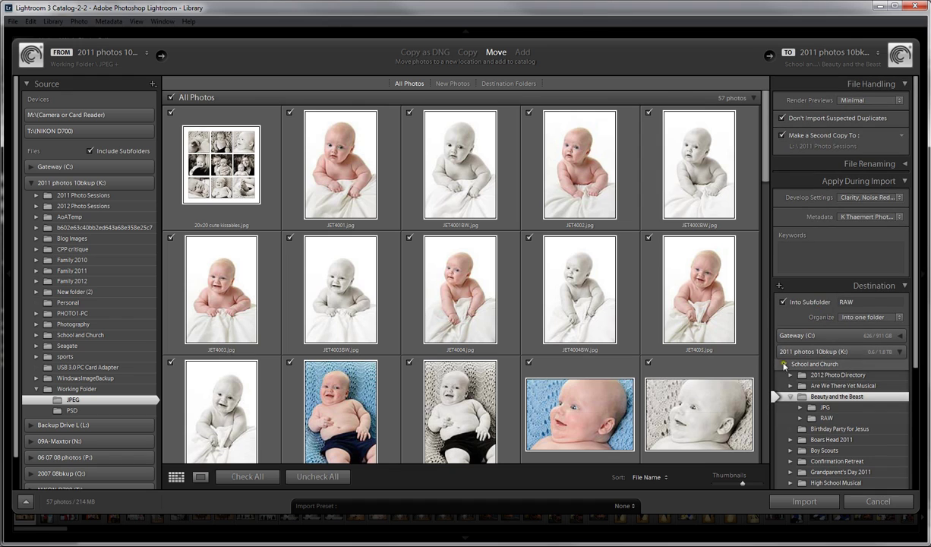
left_click(791, 365)
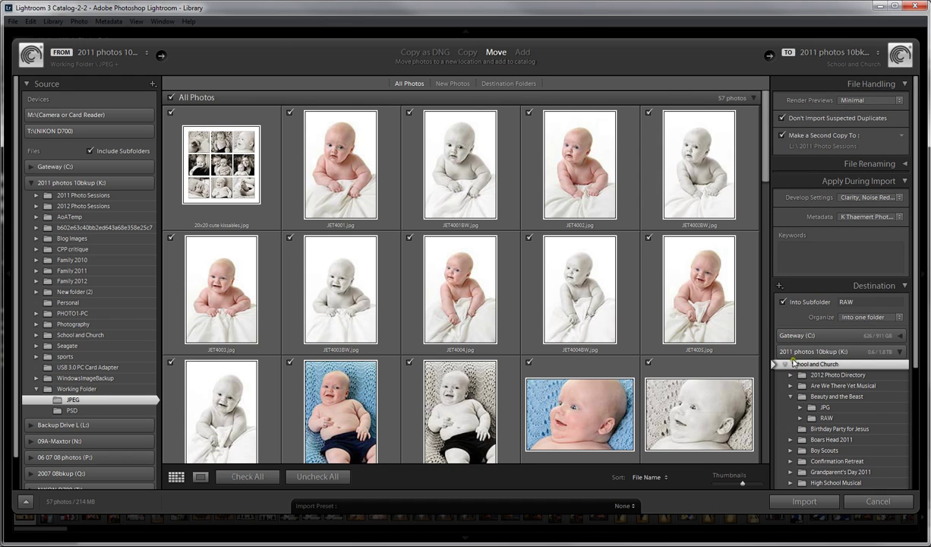
left_click(804, 353)
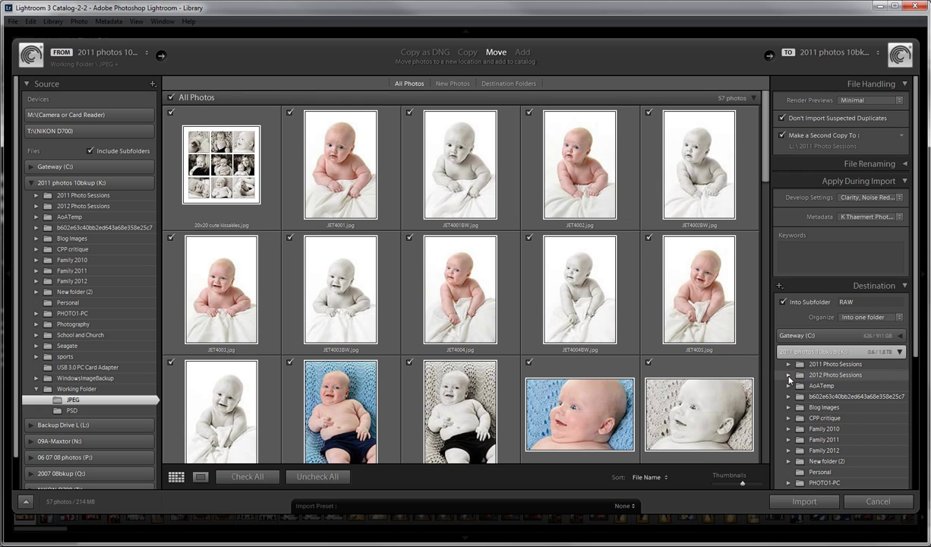
left_click(787, 376)
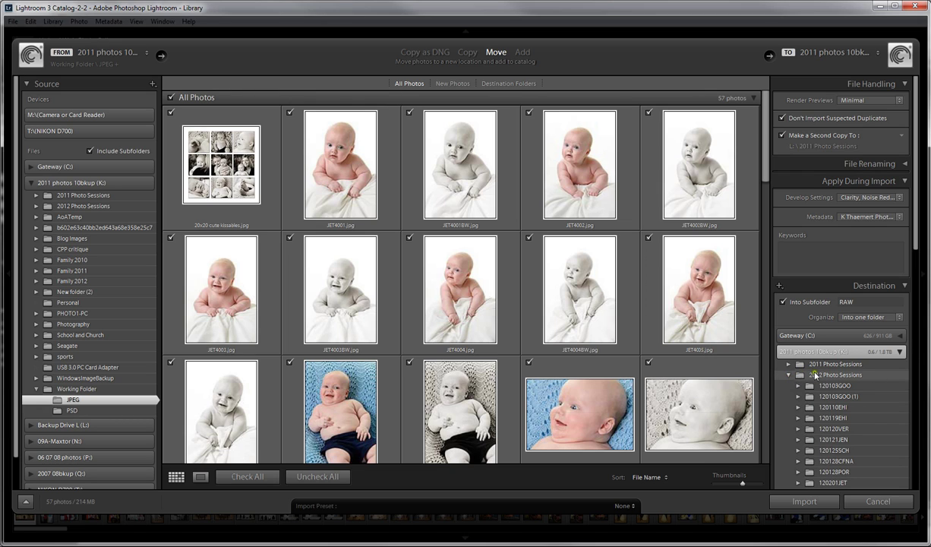
- Set the 120428JET session's JPG subfolder as the import destination
scroll(814, 373, "down", 10)
scroll(841, 370, "down", 3)
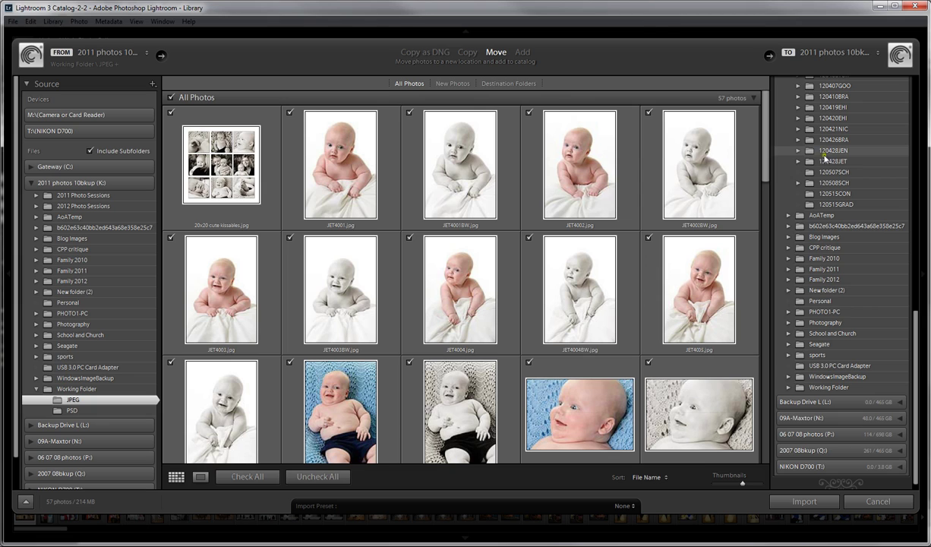
left_click(821, 161)
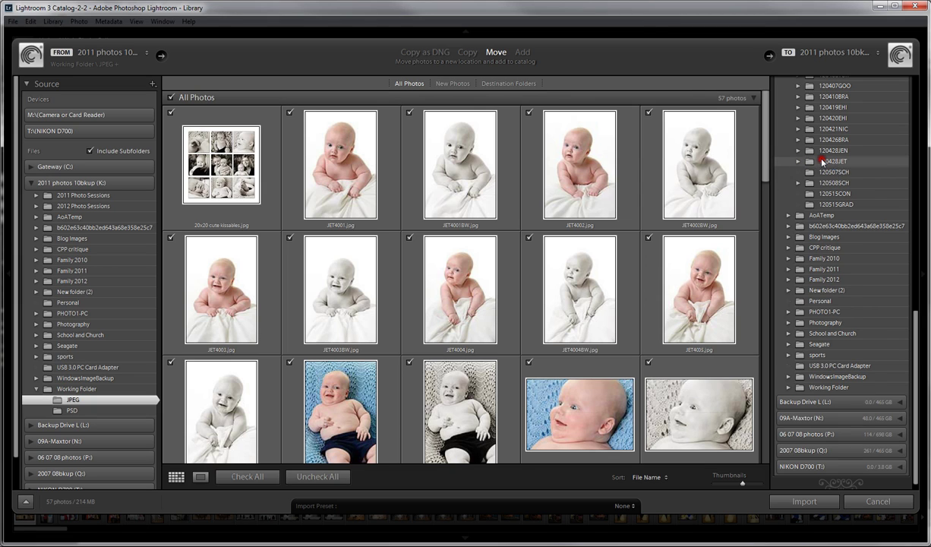
left_click(822, 161)
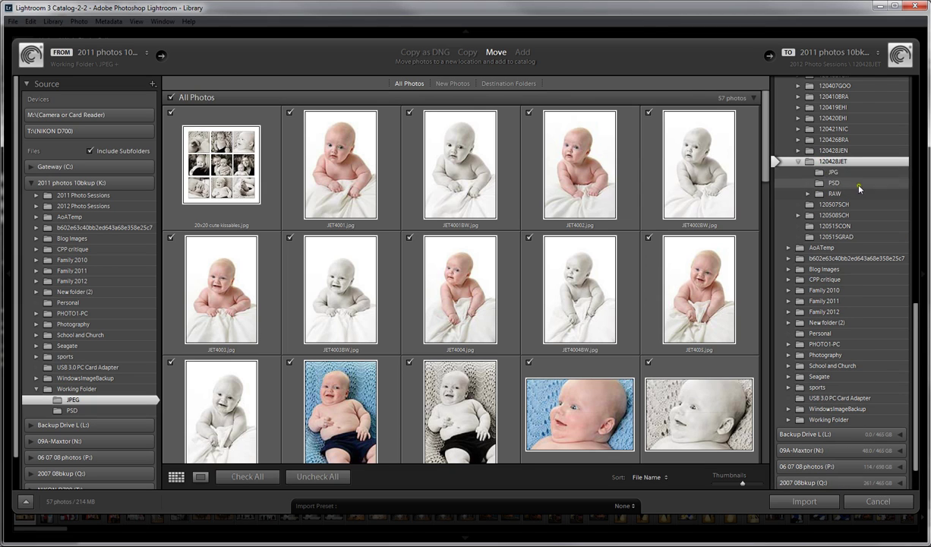
left_click(833, 172)
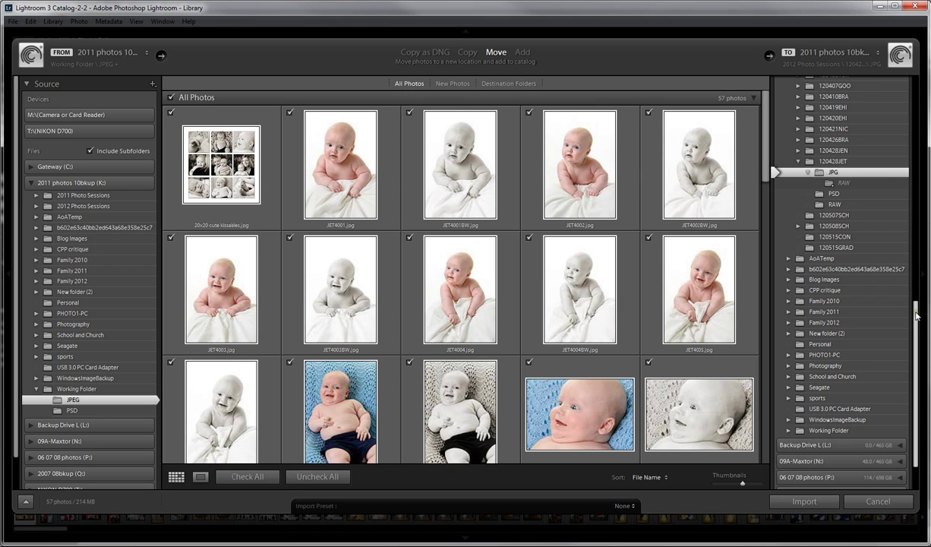
left_click_drag(915, 316, 902, 98)
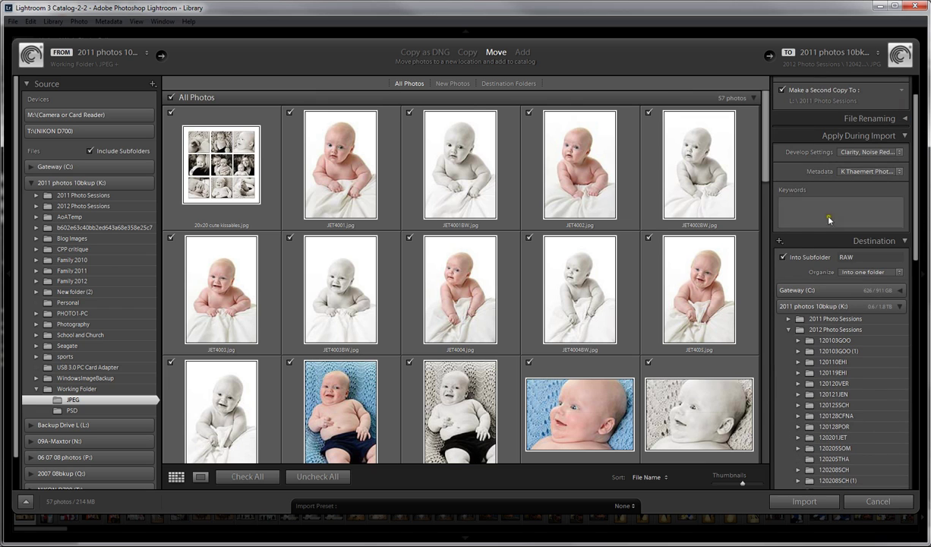
- Turn off Into Subfolder and set Develop Settings to None
left_click(782, 258)
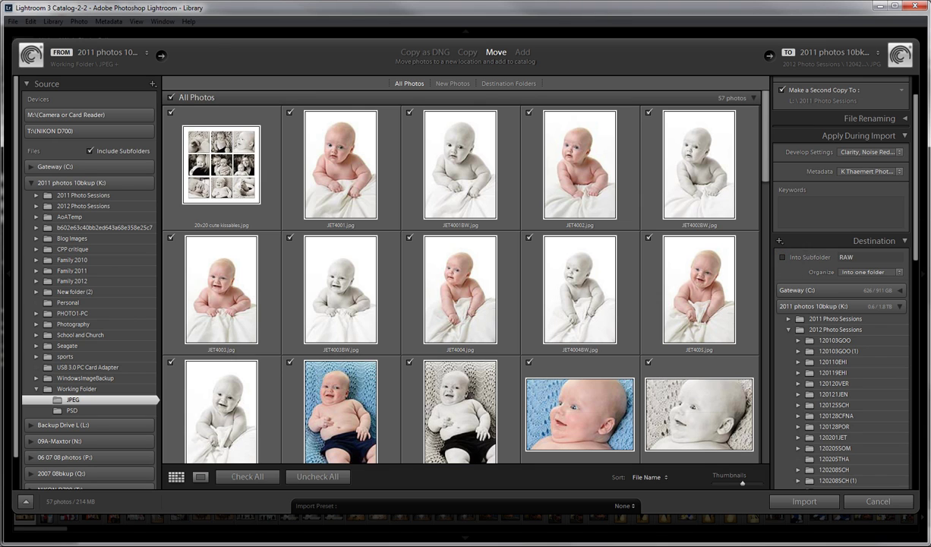
mouse_move(918, 158)
left_mouse_down()
mouse_move(916, 317)
mouse_move(917, 148)
left_mouse_up()
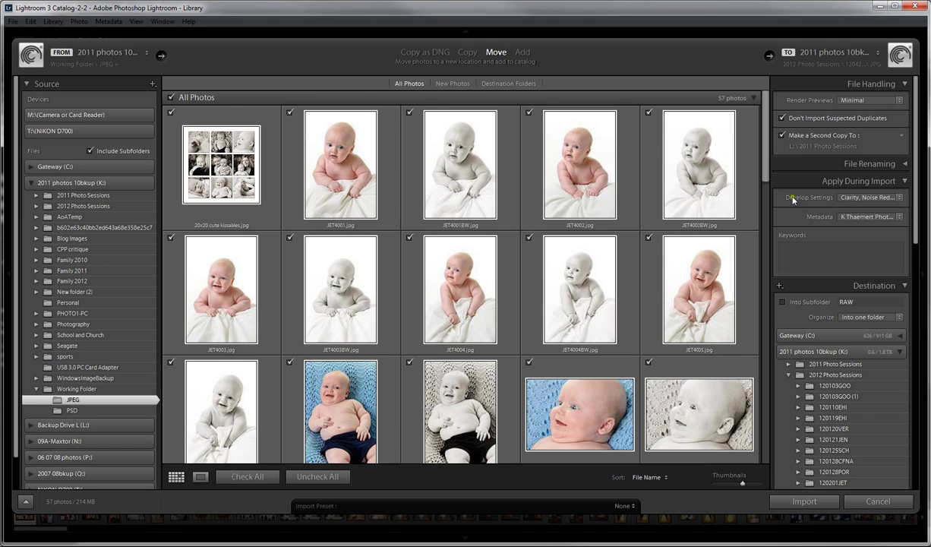
left_click(899, 198)
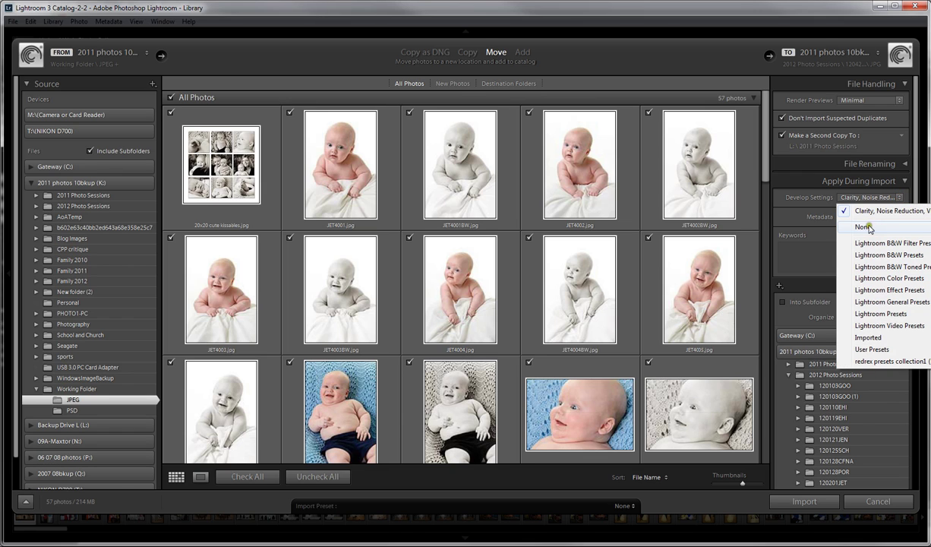
left_click(866, 227)
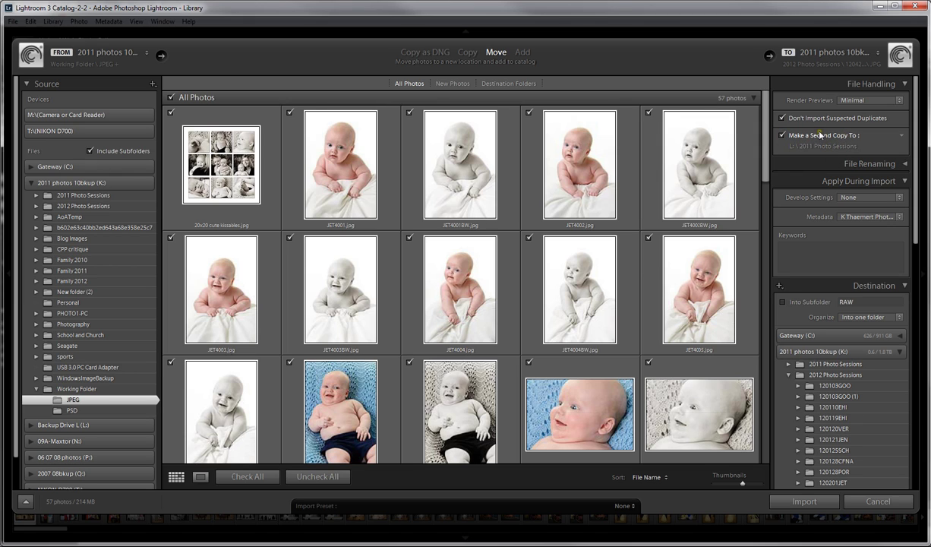
- Scroll the Destination panel to confirm 2012 Photo Sessions > 120428JET > JPG as target
scroll(901, 144, "down", 2)
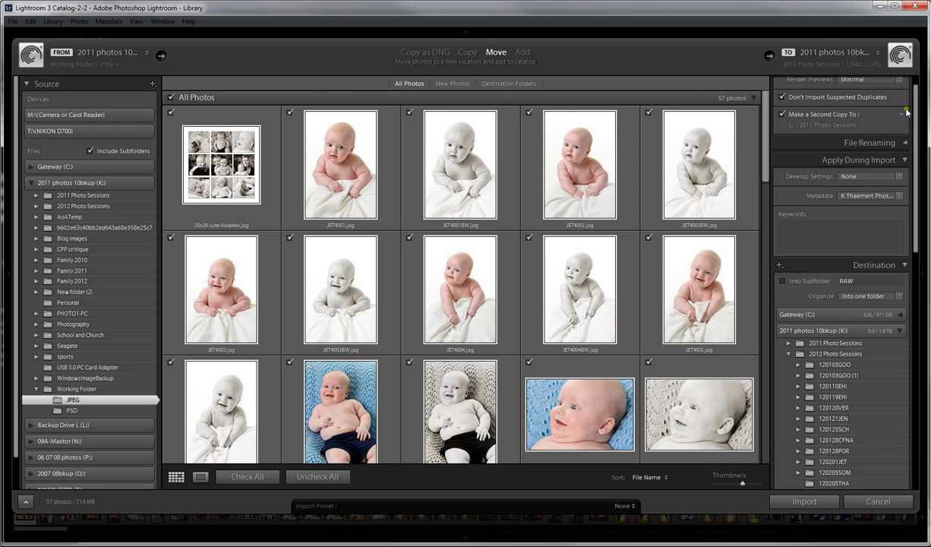
scroll(911, 152, "down", 5)
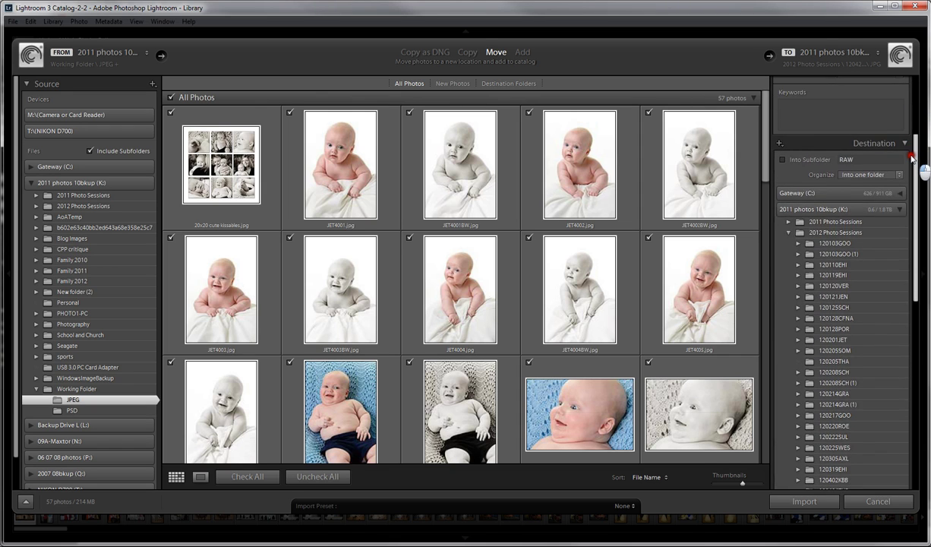
scroll(911, 156, "up", 1)
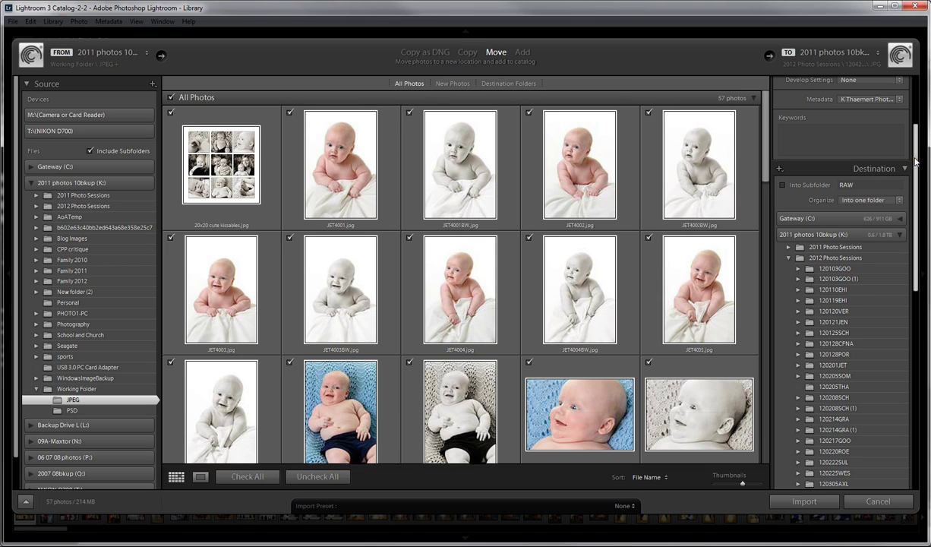
left_click_drag(916, 161, 919, 298)
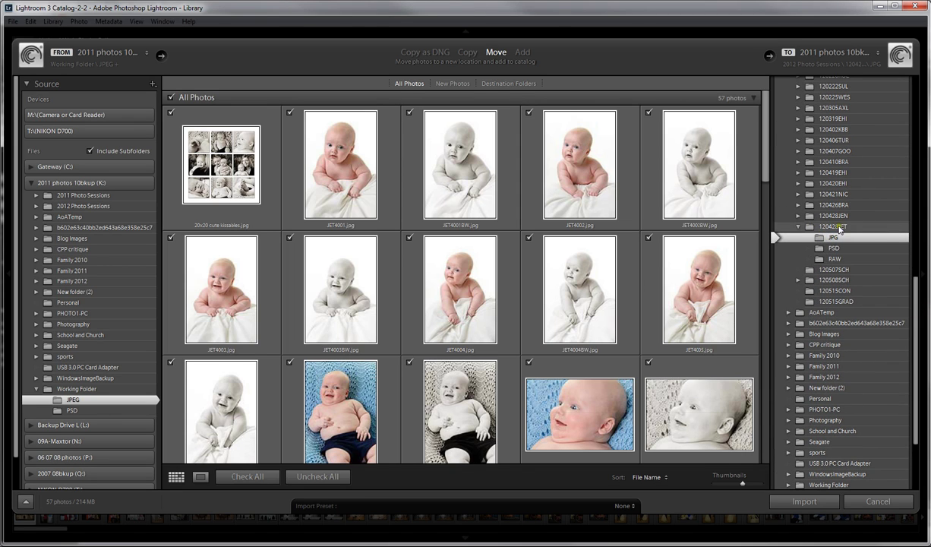
- Check the empty 120428JET JPG folder in Bridge, then return to Lightroom
key("alt+Tab")
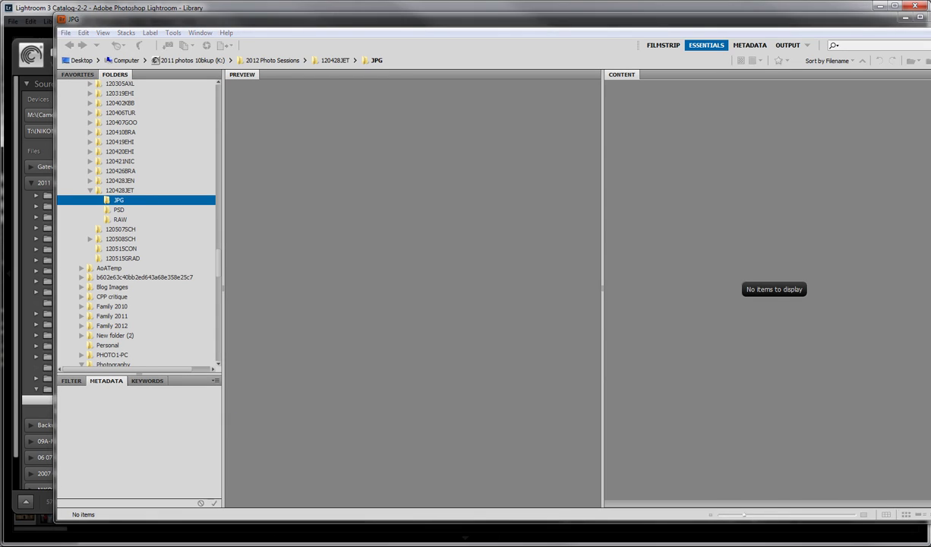
key("alt+Tab")
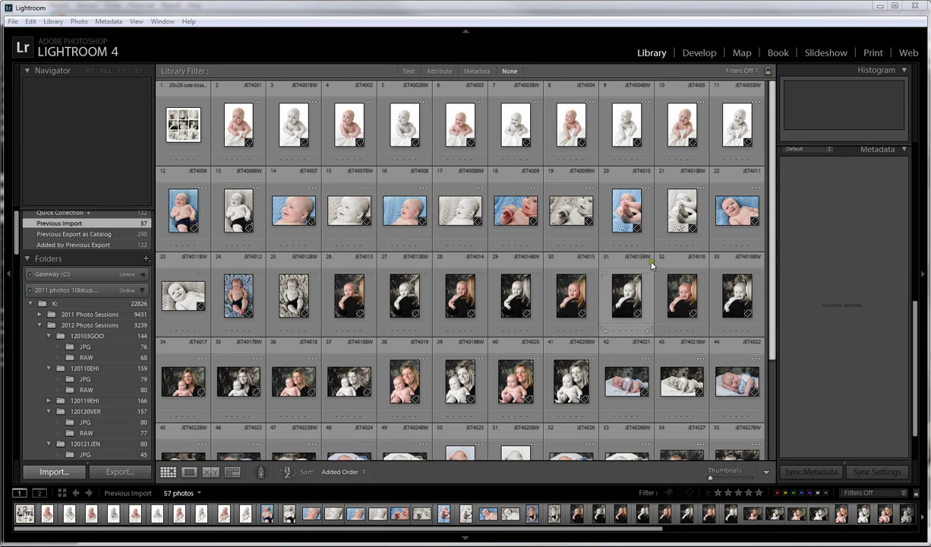
- Review the 57 imported photos in the Previous Import grid, then switch to Bridge
left_click_drag(772, 98, 742, 87)
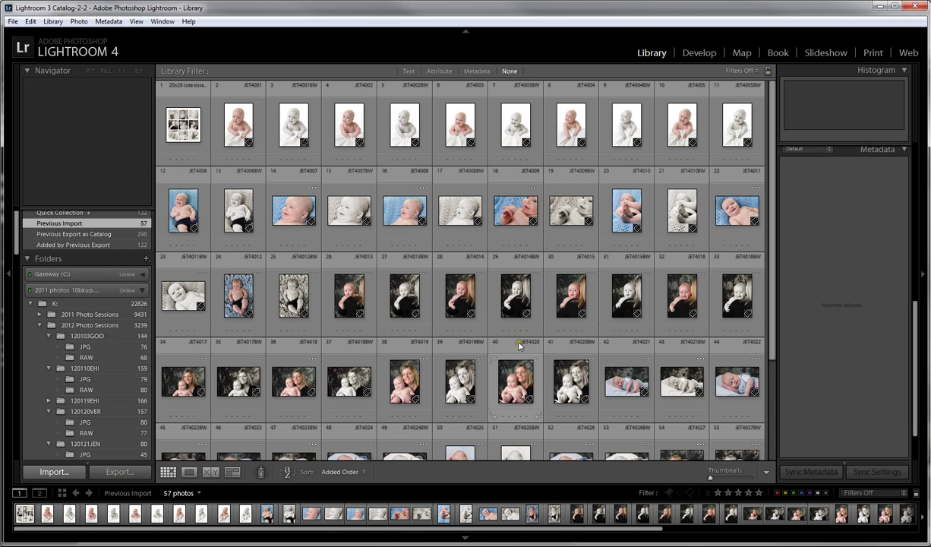
scroll(455, 375, "down", 2)
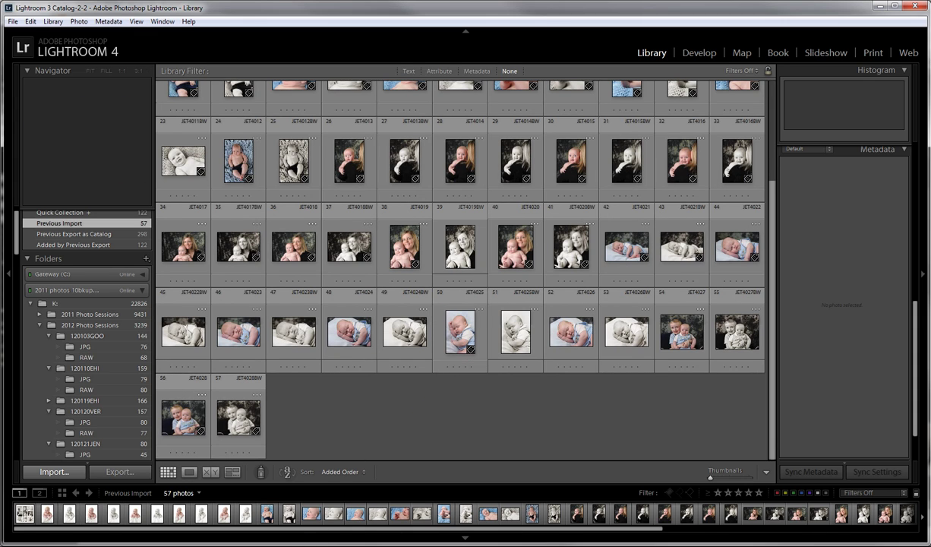
key("alt+Tab")
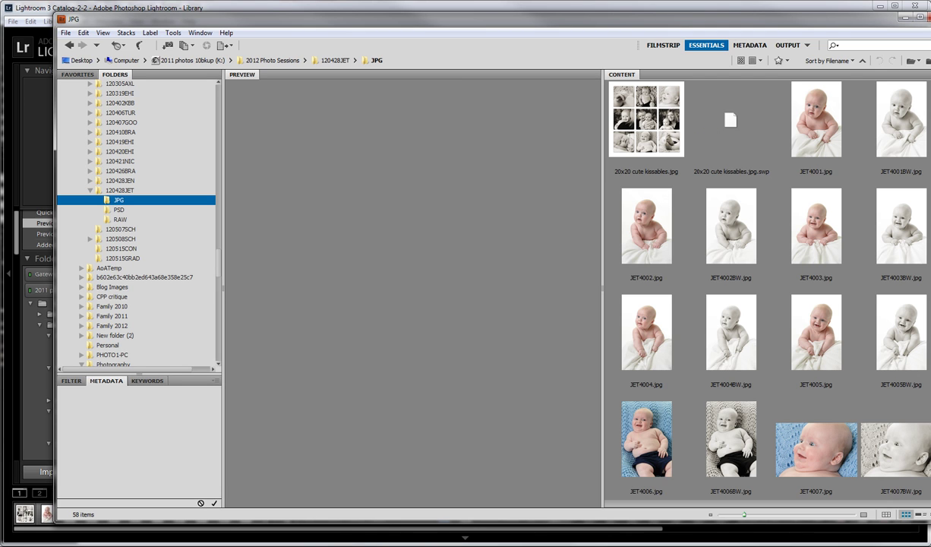
- Scroll through Bridge's 120428JET JPG folder to view the moved colour and BW portraits
scroll(767, 289, "down", 10)
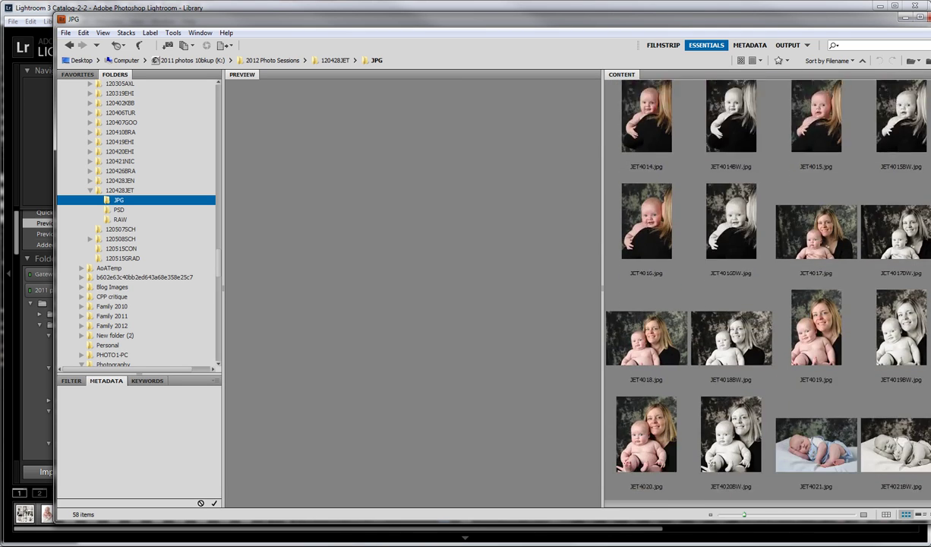
scroll(920, 78, "up", 10)
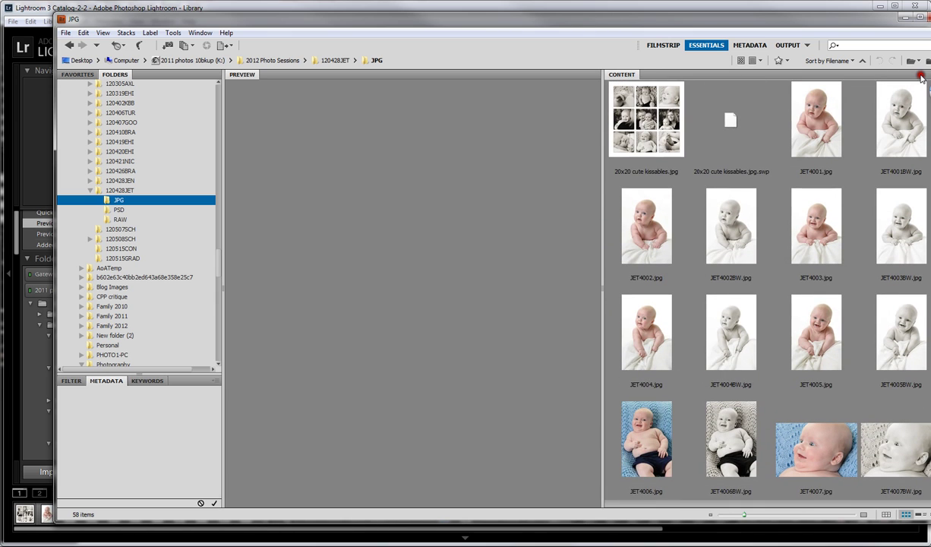
scroll(916, 93, "down", 1)
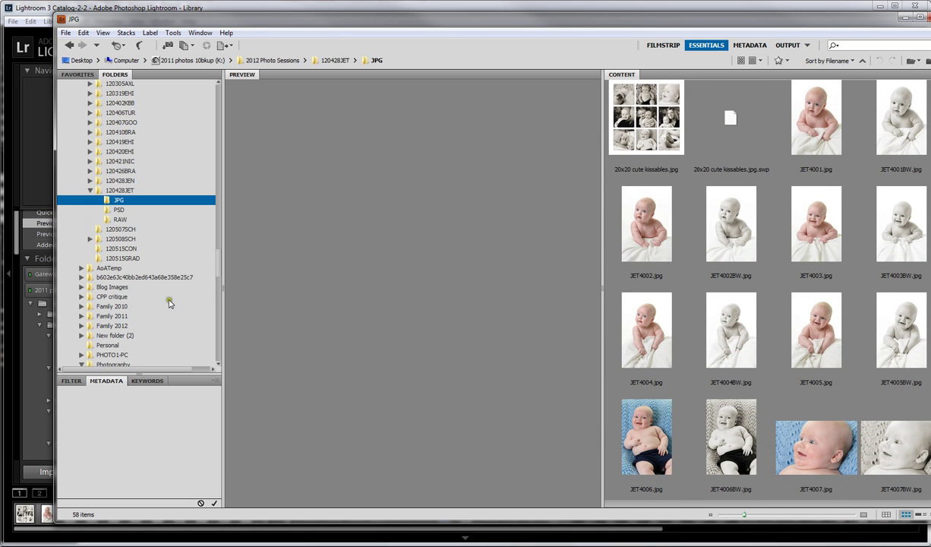
- In Lightroom, reveal 120428JET's JPG (57) in the Folders panel, then switch back to Bridge
key("alt+Tab")
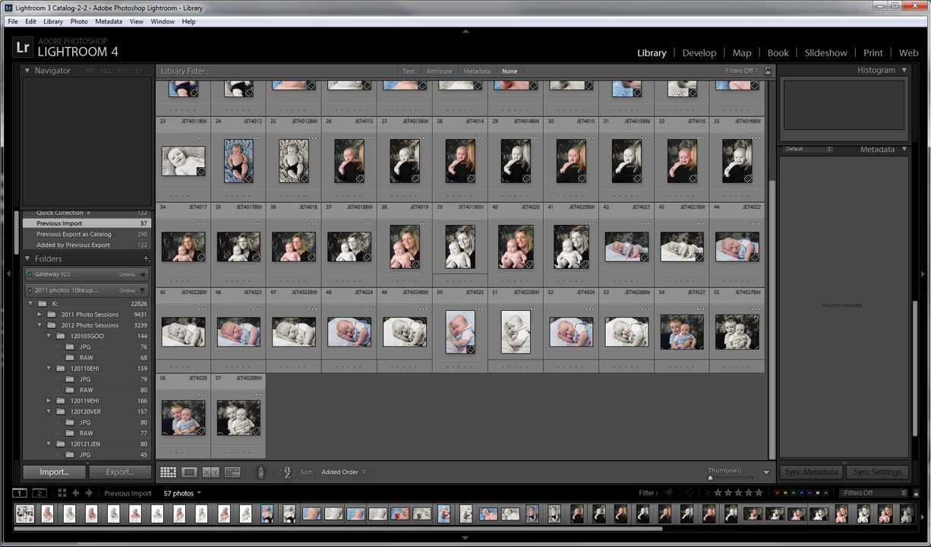
left_click_drag(915, 338, 915, 235)
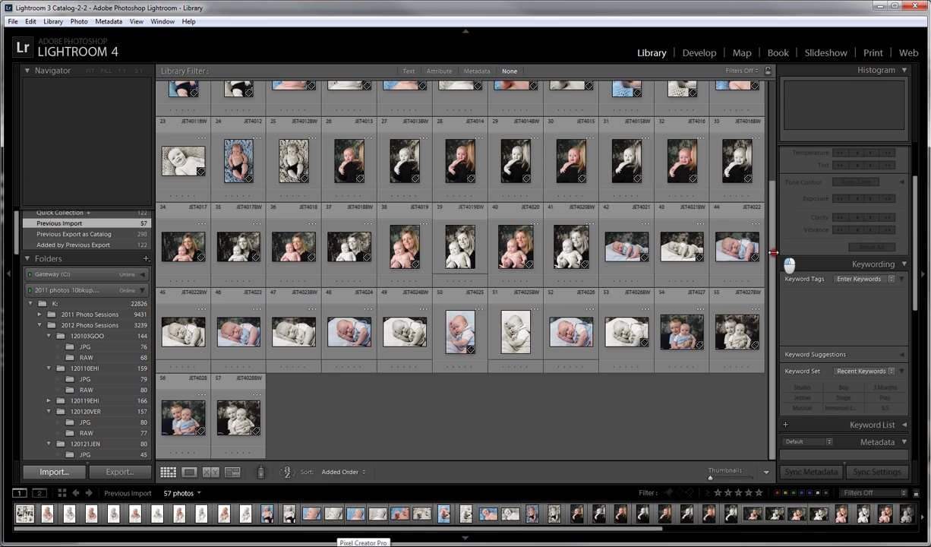
left_click_drag(772, 256, 761, 139)
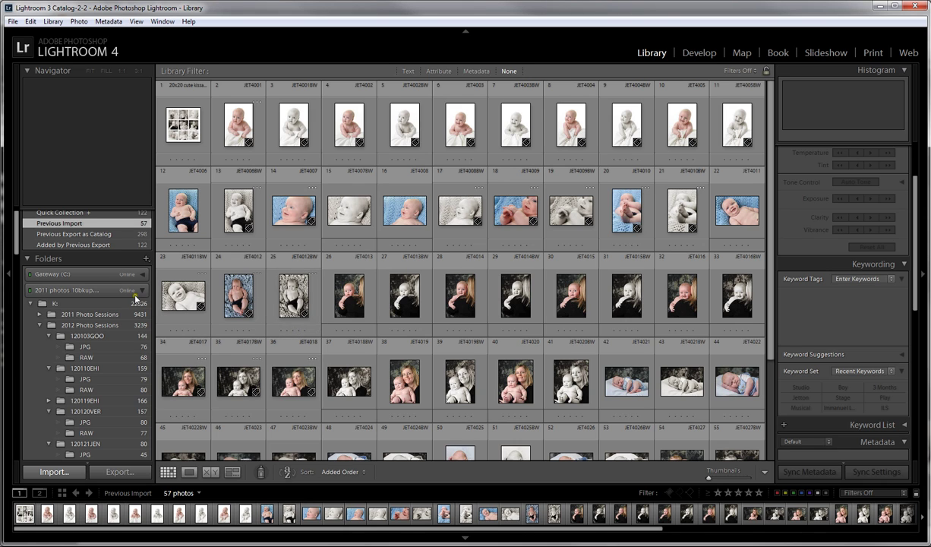
left_click_drag(16, 242, 16, 317)
left_click(17, 350)
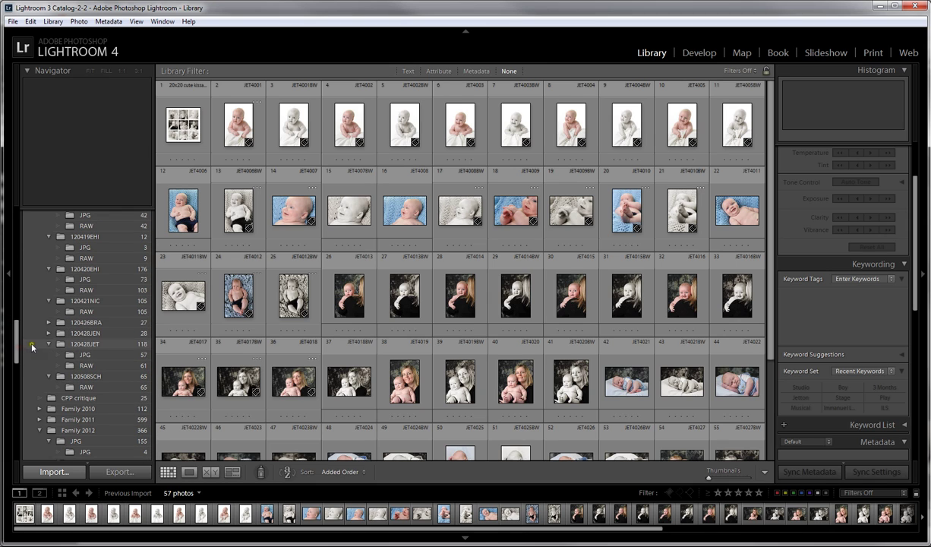
key("alt+Tab")
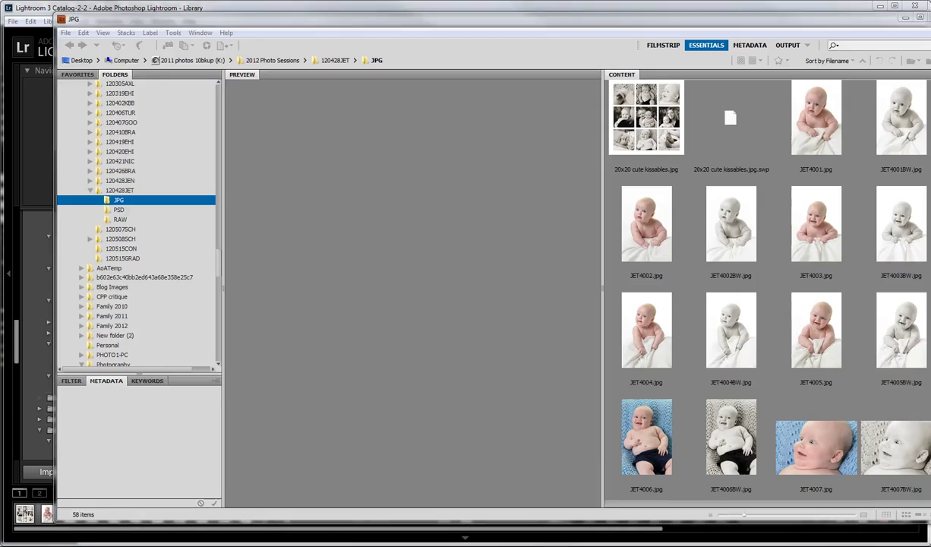
- In Bridge, preview the 20x20 cute kissables.psd collage in 120428JET's PSD folder, then return to Lightroom
left_click(623, 102)
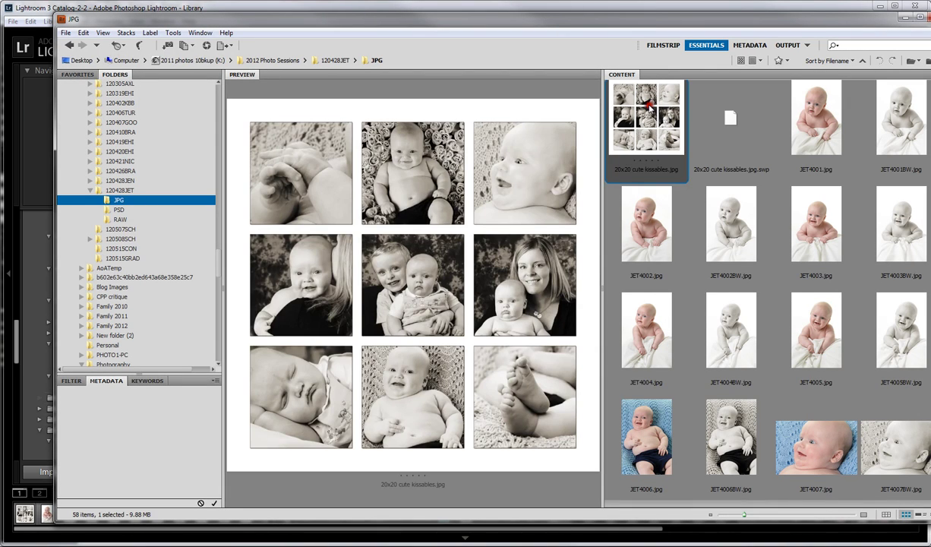
left_click(117, 210)
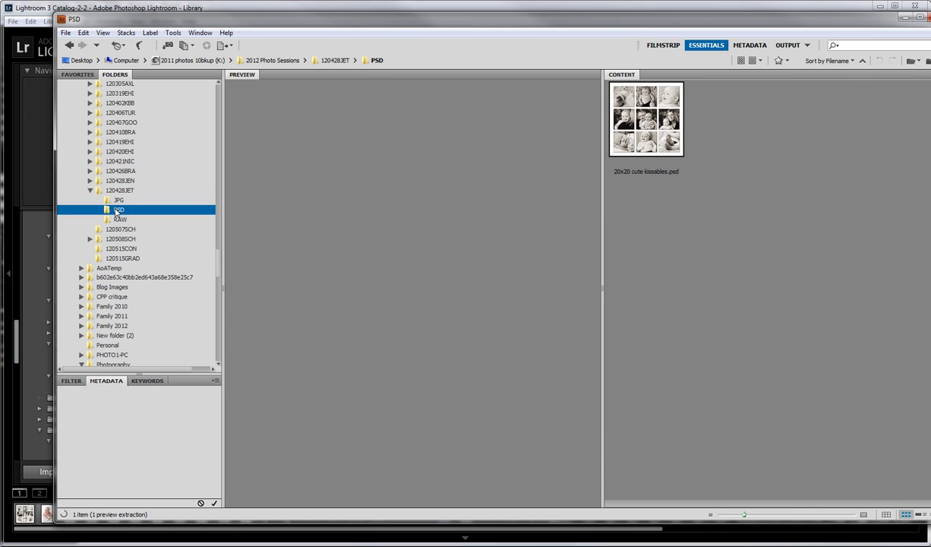
left_click(641, 116)
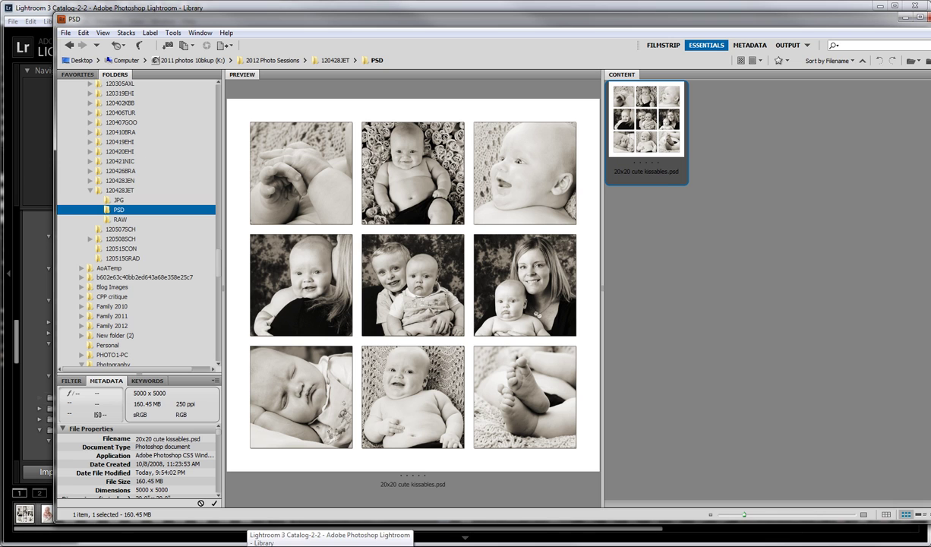
left_click(330, 543)
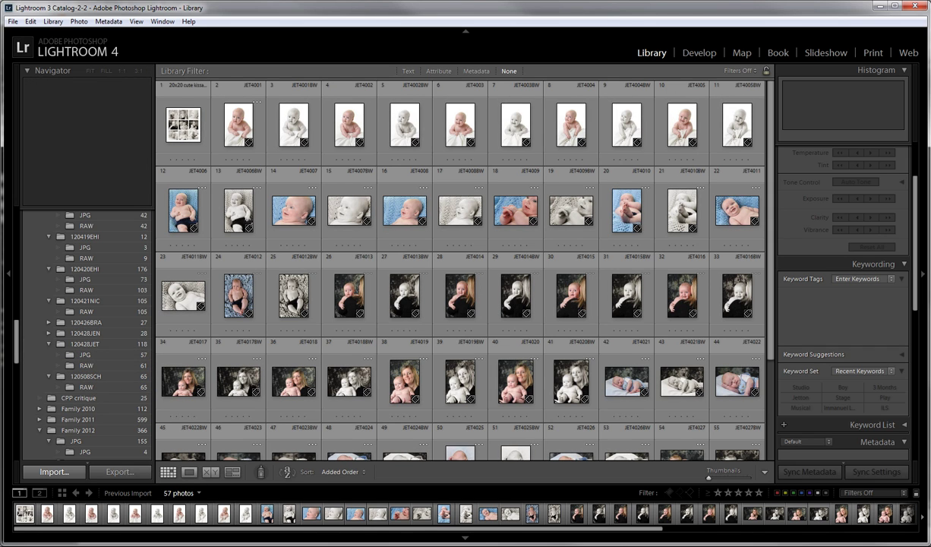
- Switch back to Bridge, recheck 120428JET's PSD subfolder, and bring Lightroom's Library to the front
key("alt+Tab")
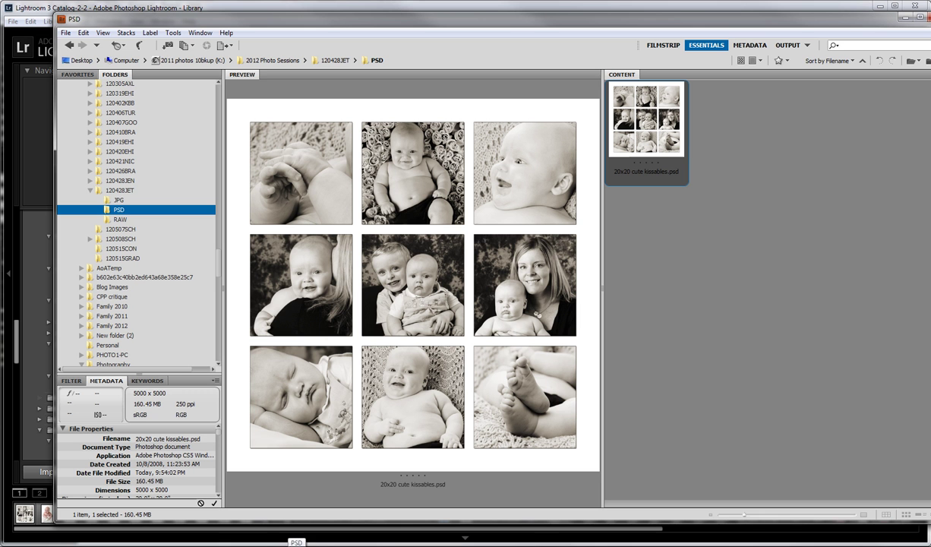
left_click(118, 192)
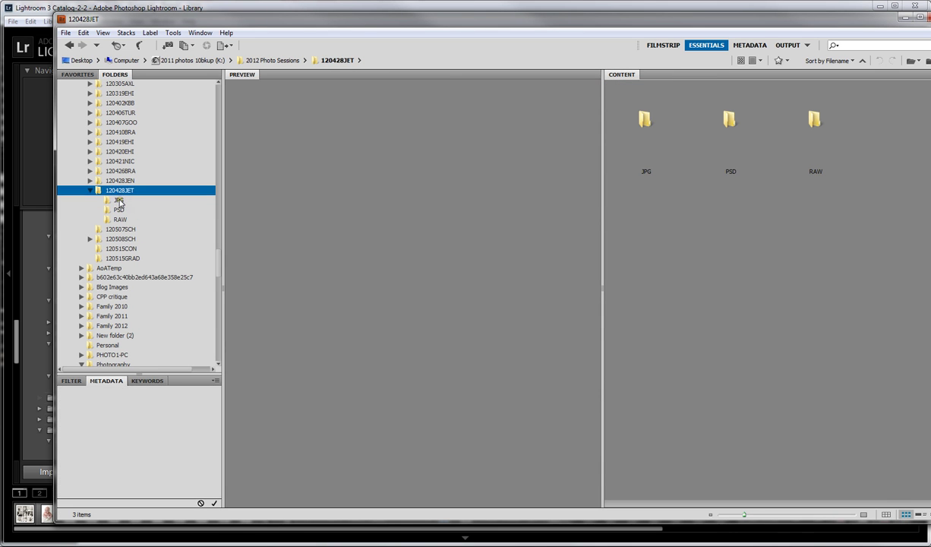
left_click(119, 211)
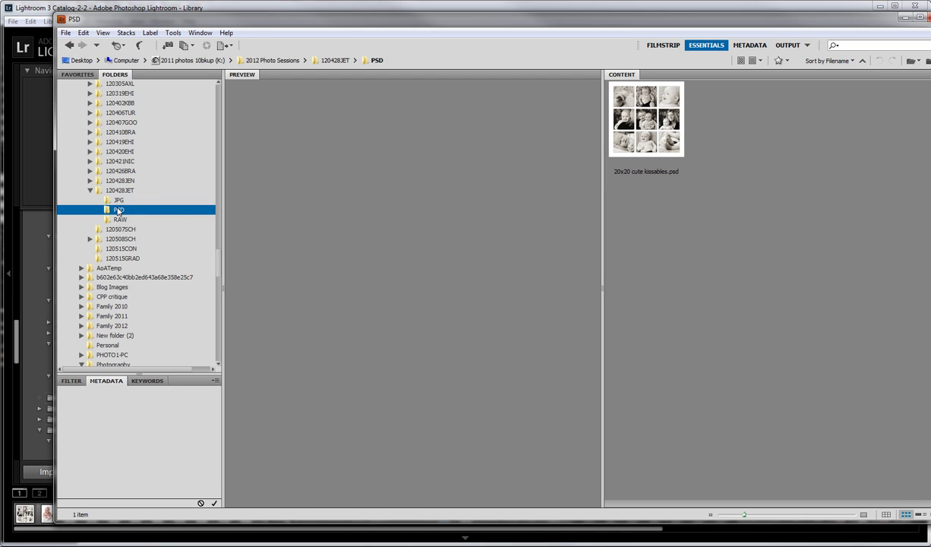
left_click(294, 546)
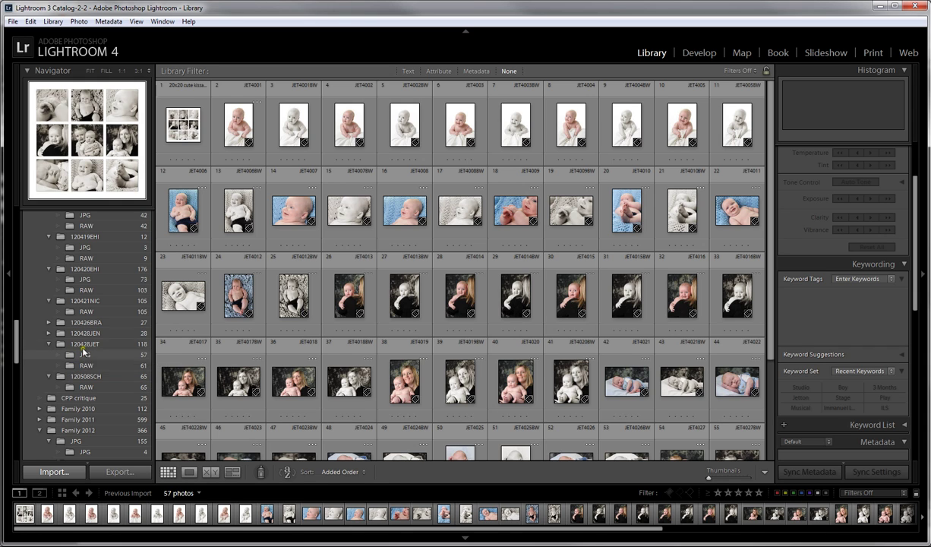
- Show all 118 photos of 120428JET in the Library and open that folder's right-click menu
left_click(83, 344)
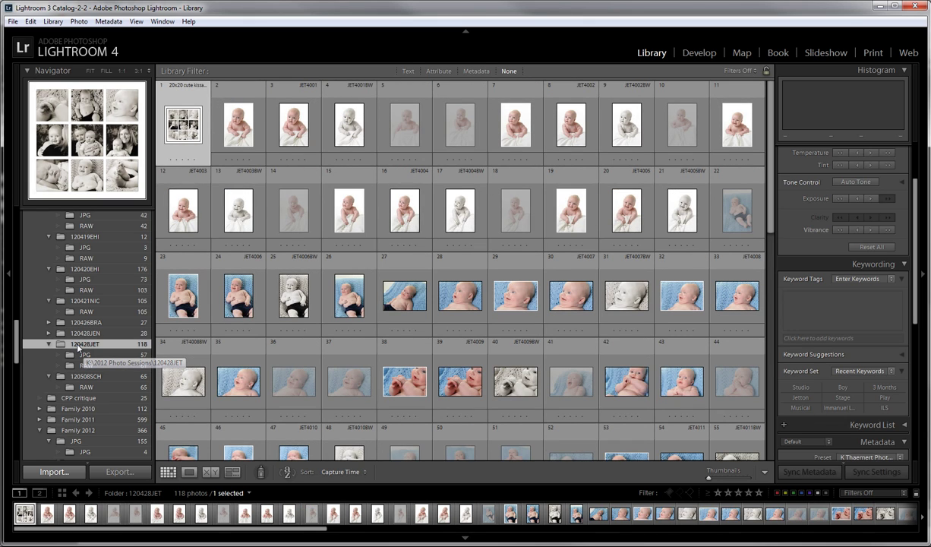
right_click(78, 347)
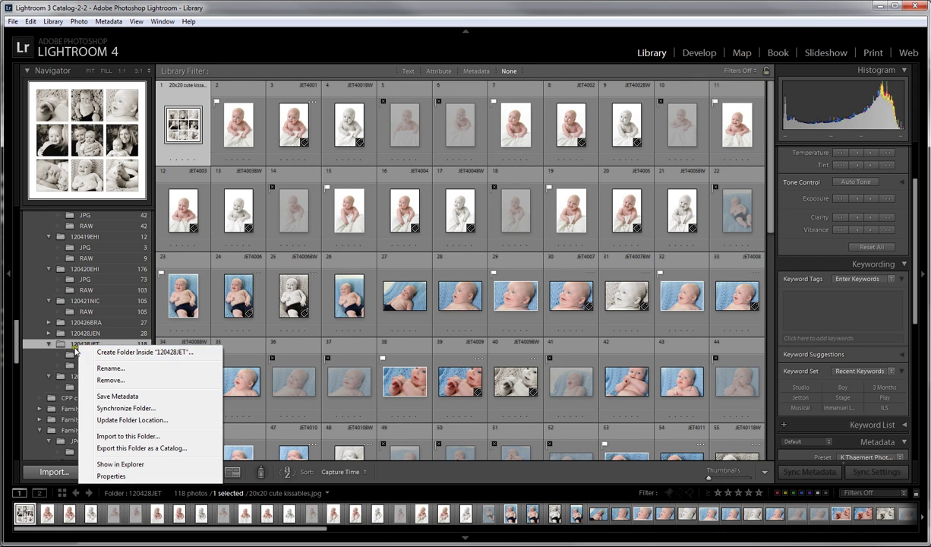
left_click(61, 350)
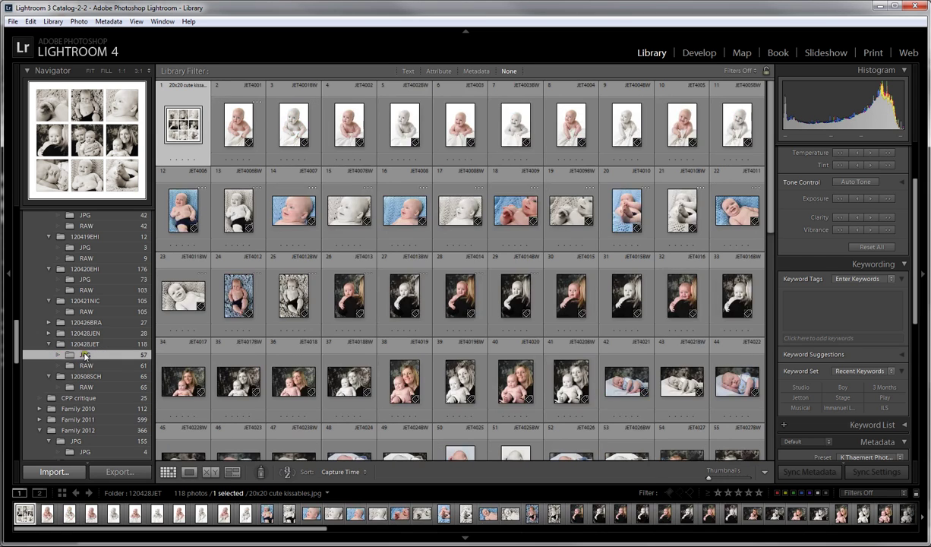
right_click(80, 345)
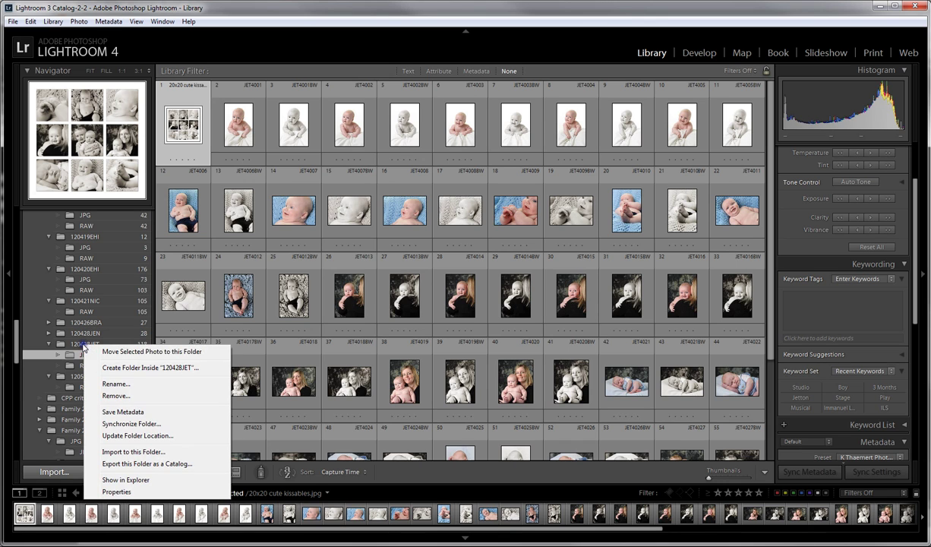
left_click(73, 343)
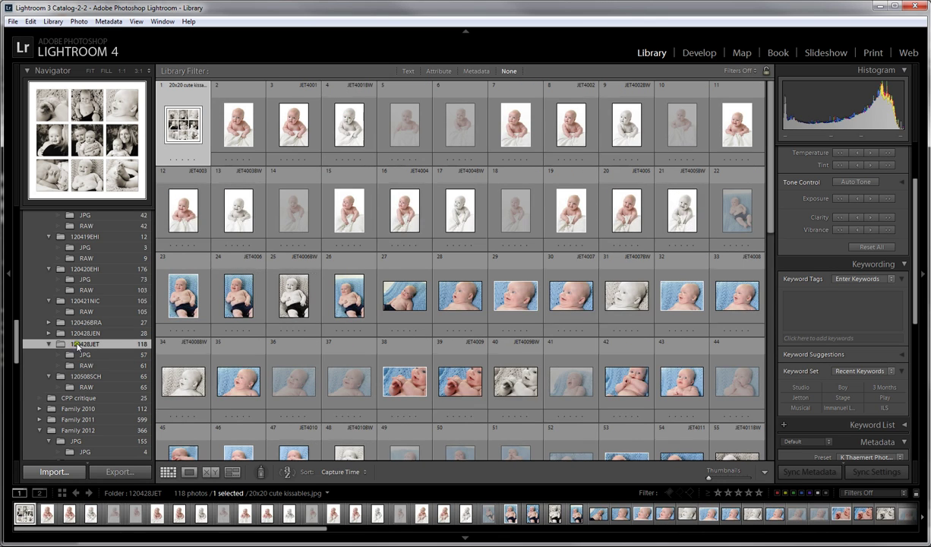
right_click(82, 346)
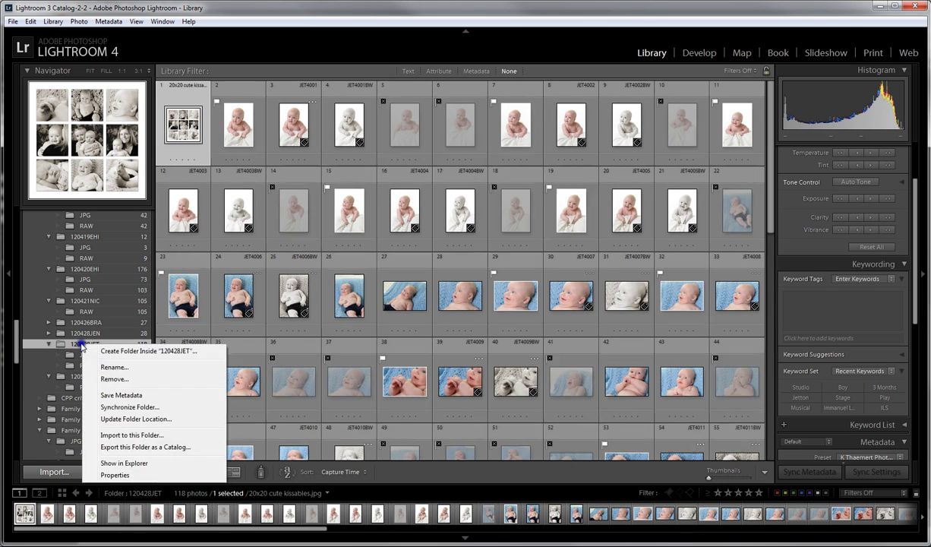
- Synchronize the 120428JET folder, finding one new photo, and open the Import window with Ctrl+Shift+I
left_click(122, 407)
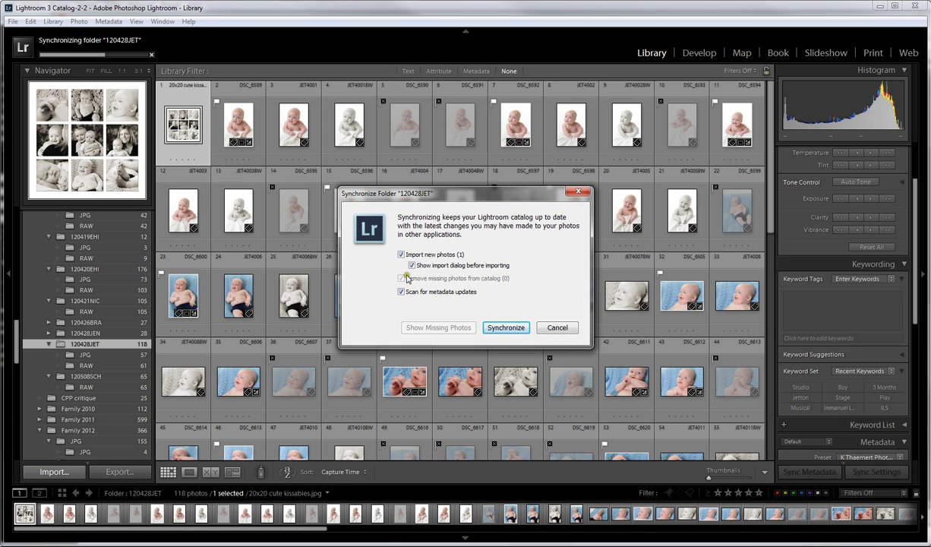
left_click(501, 327)
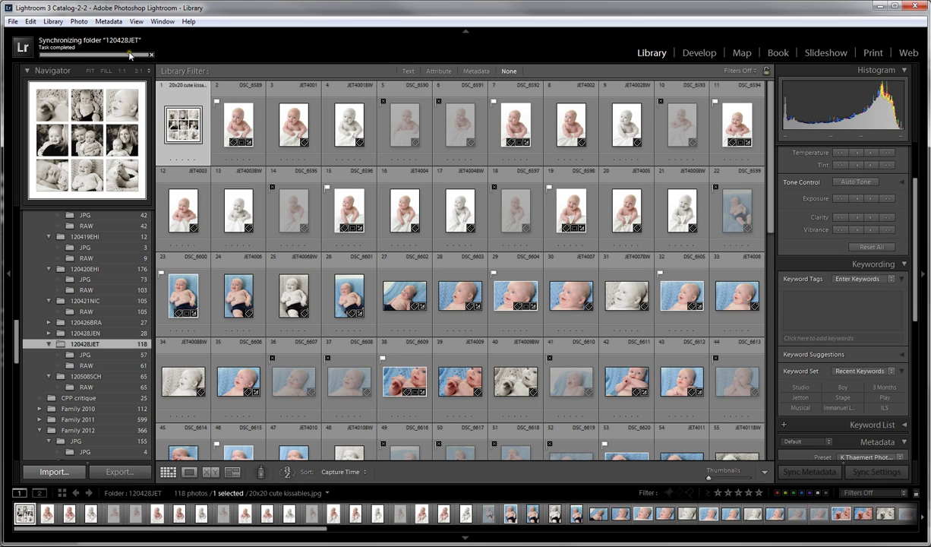
key("ctrl+shift+i")
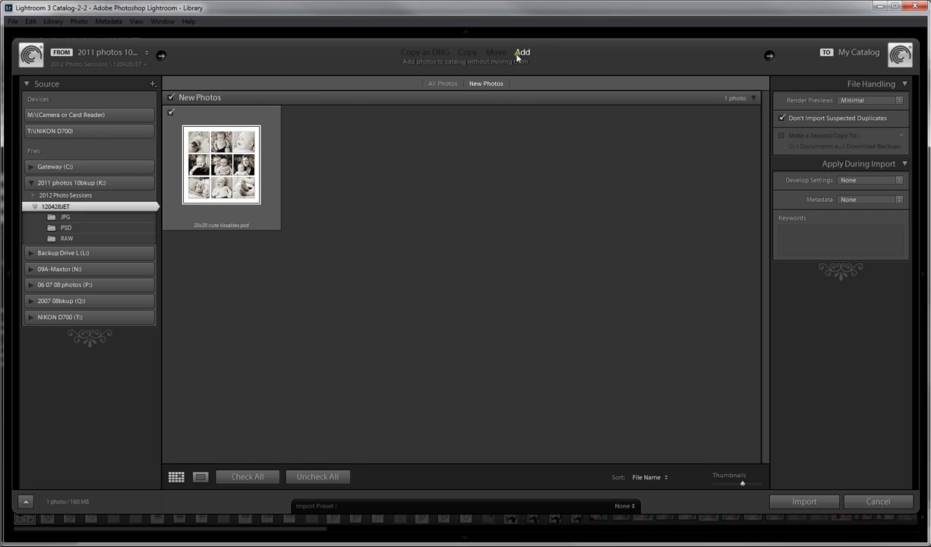
- Cancel the import, leaving 20x20 cute kissables.psd out of the catalog
left_click(808, 229)
left_click(807, 501)
left_click(886, 502)
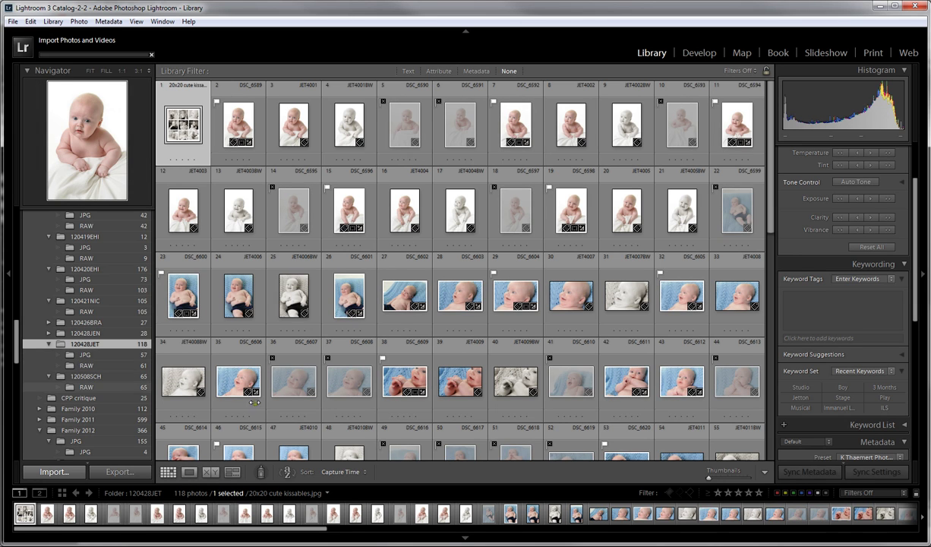
- Show only 120428JET's JPG subfolder with its 57 baby portraits
left_click(85, 354)
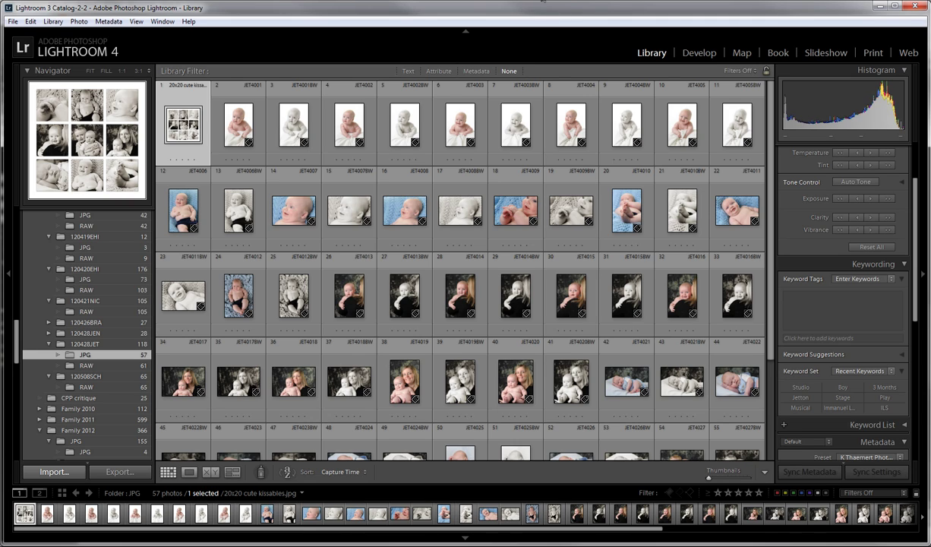
left_click(30, 22)
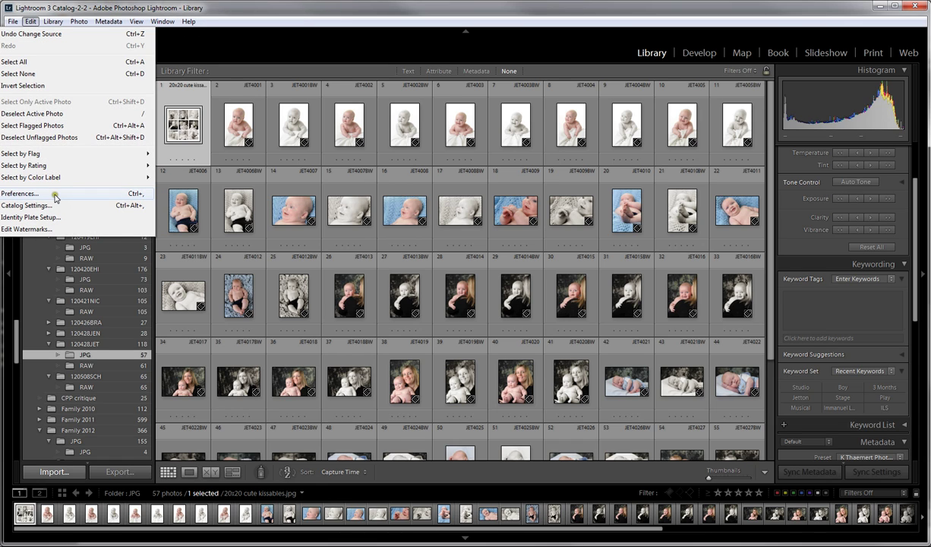
left_click(55, 195)
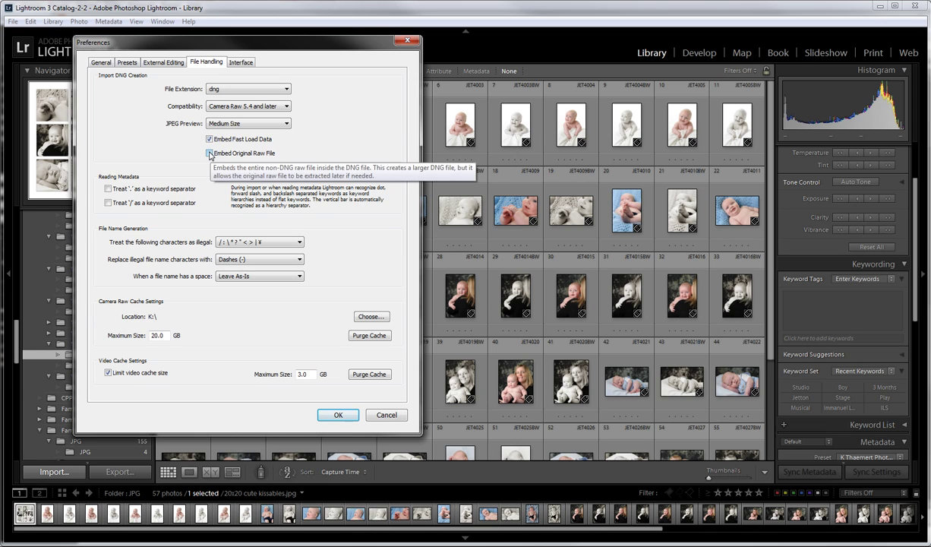
left_click(210, 154)
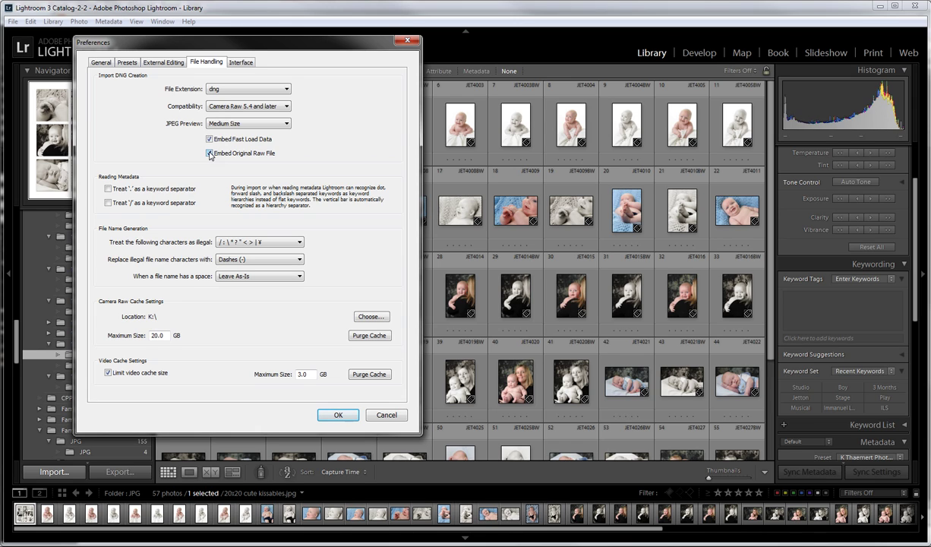
left_click(210, 153)
left_click(380, 416)
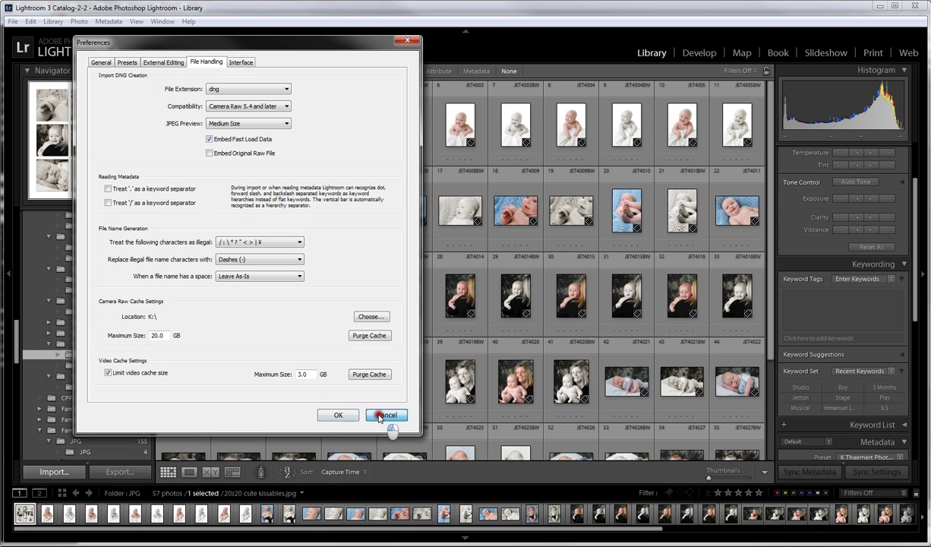